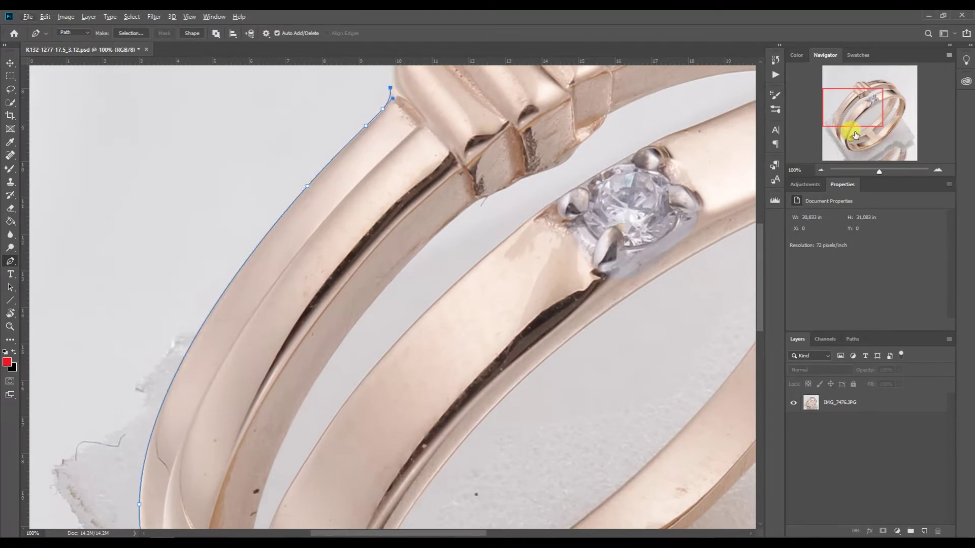
- Continue the Pen path along the outer edge of the ring's ridged ornament, curving it over each ridge
scroll(390, 347, "up", 5)
key("ctrl+plus")
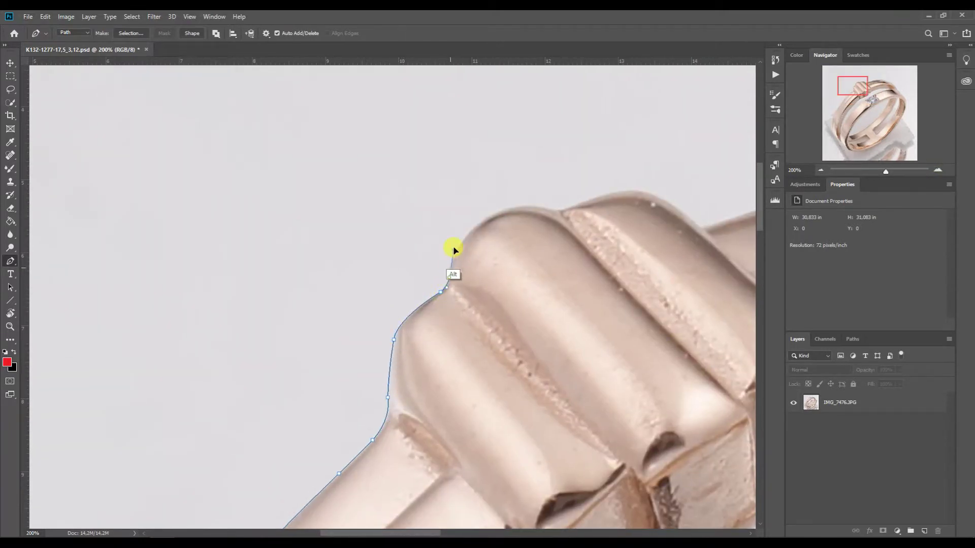
left_click_drag(453, 252, 476, 180)
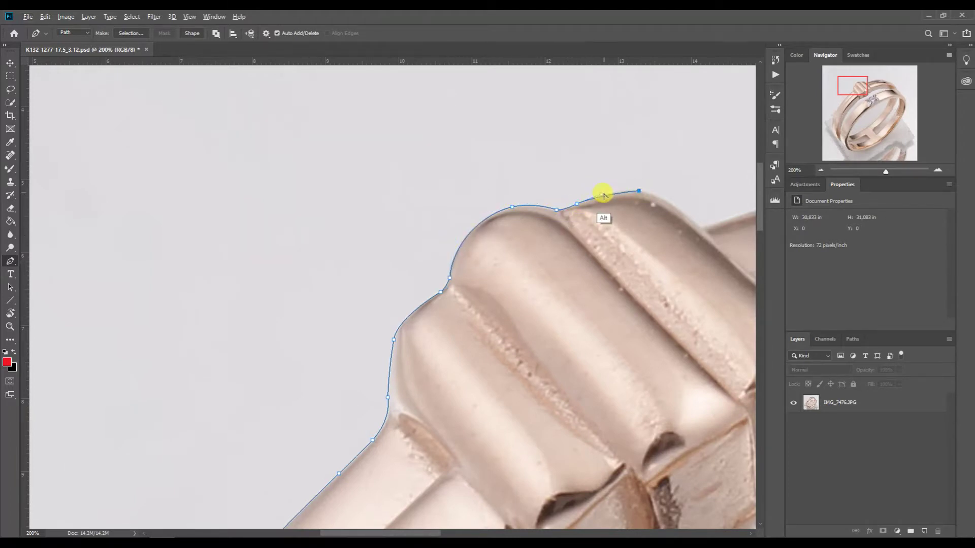
left_click_drag(640, 191, 664, 192)
left_click(481, 225, "alt")
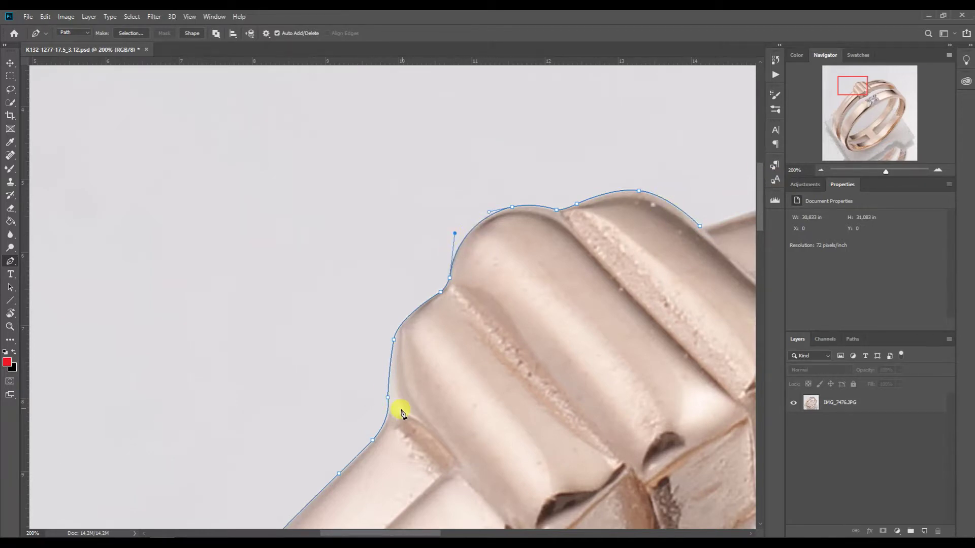
- Extend the path from the ornament along the upper band's outer edge, fitting the curve over its crest
left_click_drag(855, 89, 874, 85)
left_click(385, 263, "ctrl")
left_click(682, 271)
left_click_drag(220, 297, 511, 170)
left_click(519, 237)
left_click_drag(301, 277, 317, 264)
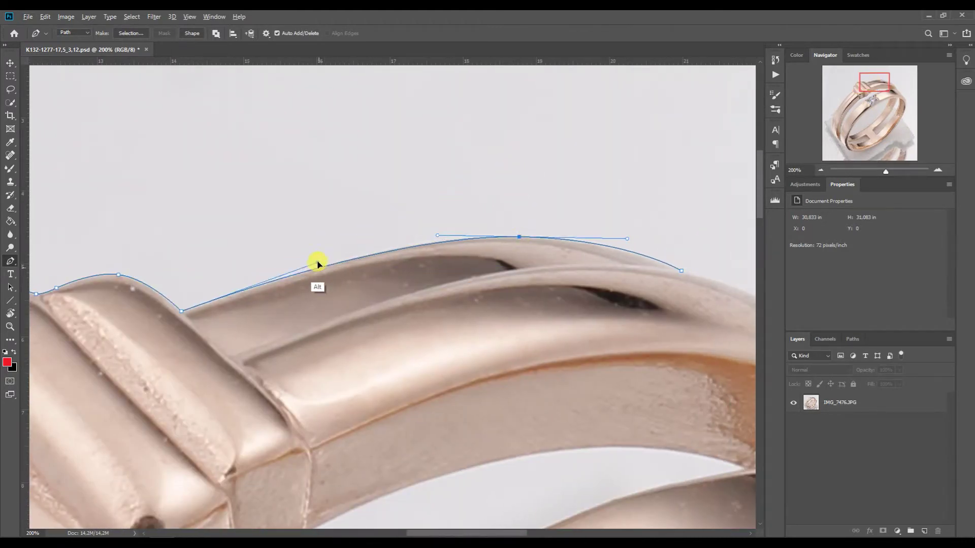
- Trace the upper band's outer curve down to where it meets the front band
left_click_drag(681, 271, 719, 280)
left_click_drag(868, 86, 879, 87)
left_click(665, 449)
left_click_drag(440, 243, 627, 292)
left_click_drag(490, 258, 473, 249)
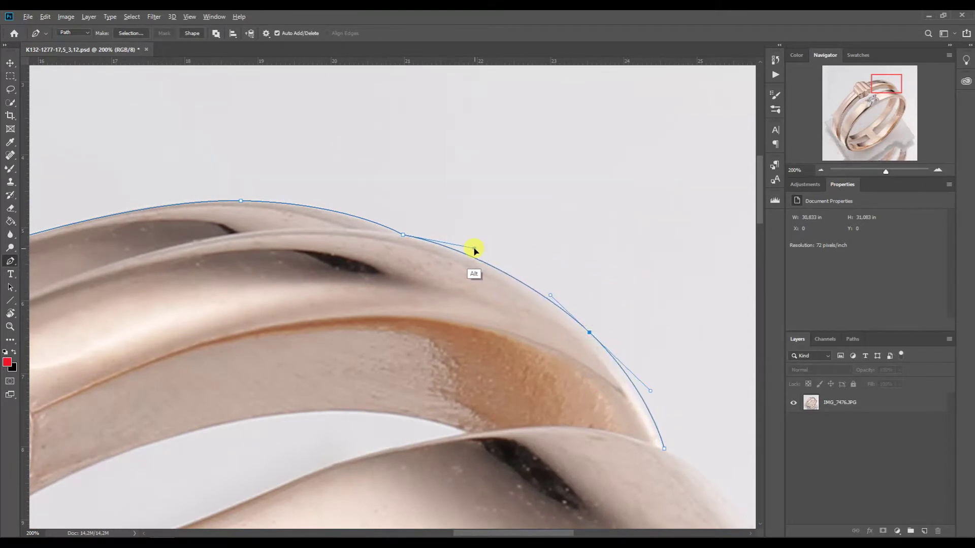
left_click_drag(655, 393, 638, 382)
- Trace the front band's outer edge around its upper shoulder and down the right side of the ring
left_click_drag(867, 88, 880, 100)
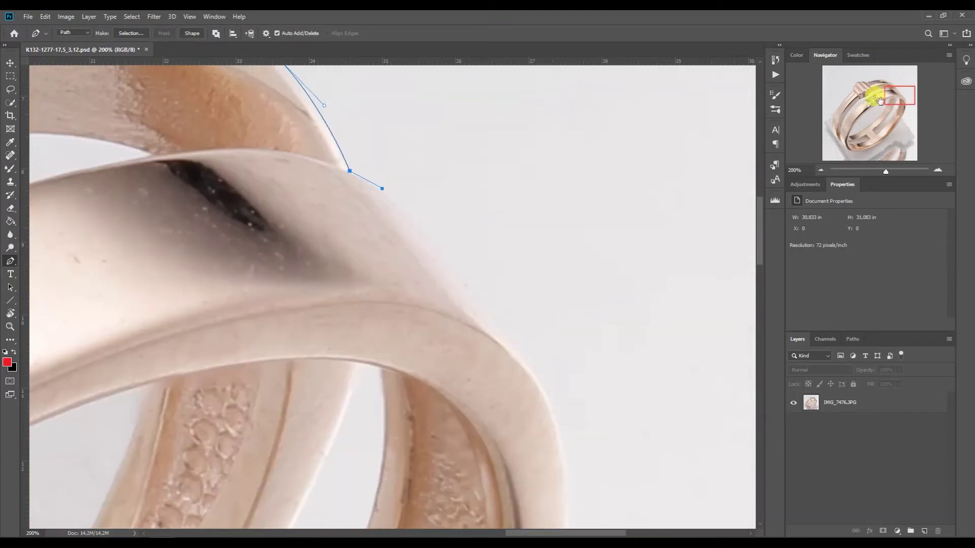
left_click(546, 394)
left_click_drag(382, 188, 423, 203)
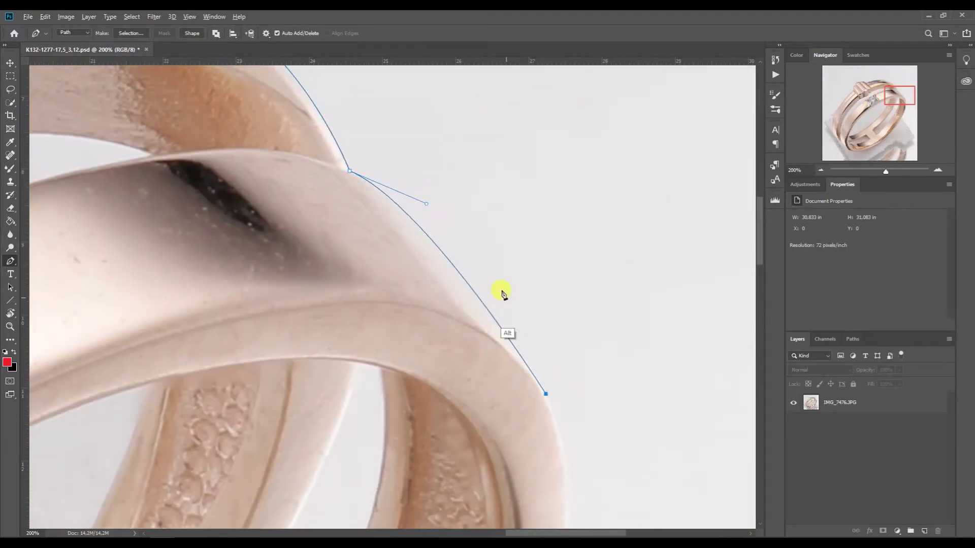
left_click_drag(508, 335, 526, 355)
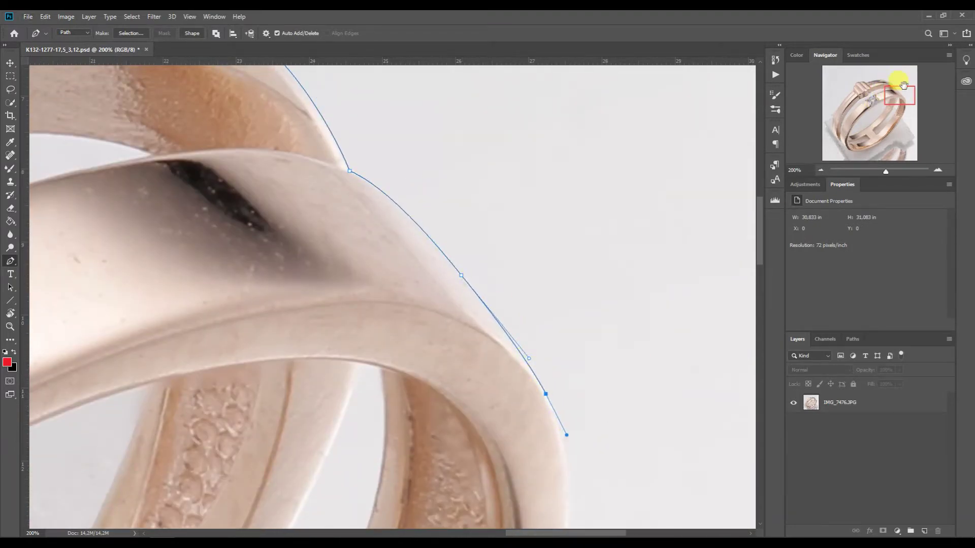
left_click_drag(908, 81, 892, 111)
left_click(457, 448)
left_click_drag(863, 142, 884, 107)
left_click_drag(578, 157, 646, 280)
left_click(582, 228)
- Continue the outline along the ring's lower-right outer edge with long fitted curves
left_click_drag(885, 99, 882, 105)
left_click_drag(652, 188, 655, 179)
left_click(626, 174)
left_click_drag(592, 273, 507, 405)
mouse_move(895, 118)
left_mouse_down()
mouse_move(879, 147)
mouse_move(883, 123)
left_mouse_up()
left_click(208, 497)
left_click_drag(703, 114, 390, 470)
- Trace the ring's bottom and lower-left outer edge to complete the outer outline
left_click_drag(894, 128, 856, 152)
left_click_drag(717, 232, 634, 285)
left_click(248, 297)
left_click_drag(716, 233, 413, 376)
left_click(328, 316)
left_click(202, 274)
left_click(247, 298)
- Begin a subpath for the gap between the two bands, tracing the upper band's inner edge up towards the ornament
left_click_drag(876, 137, 853, 103)
left_click_drag(538, 224, 540, 221)
left_click_drag(855, 131, 817, 129)
left_click_drag(436, 489, 448, 148)
left_click(553, 191)
left_click_drag(838, 98, 854, 103)
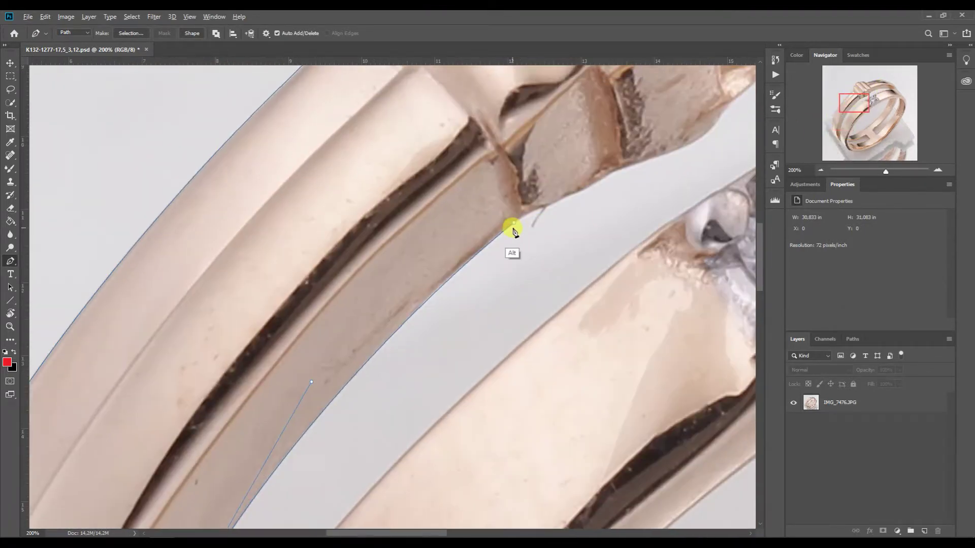
- Trace the gap's edge along the underside of the ridged ornament, undoing the misplaced curve adjustment
left_click_drag(540, 211, 564, 203)
left_click_drag(639, 164, 657, 154)
left_click(730, 102)
left_click(703, 136)
left_click_drag(859, 95, 871, 90)
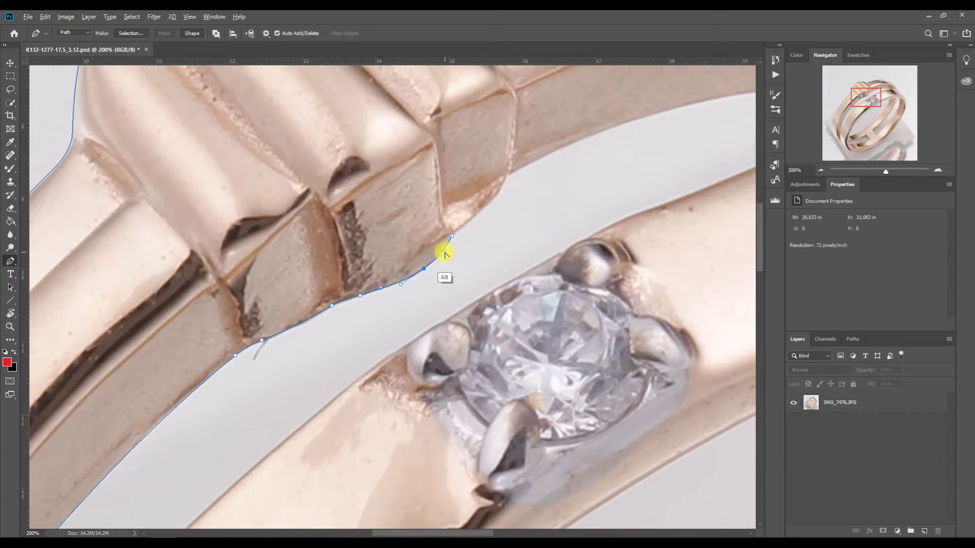
key("ctrl+z")
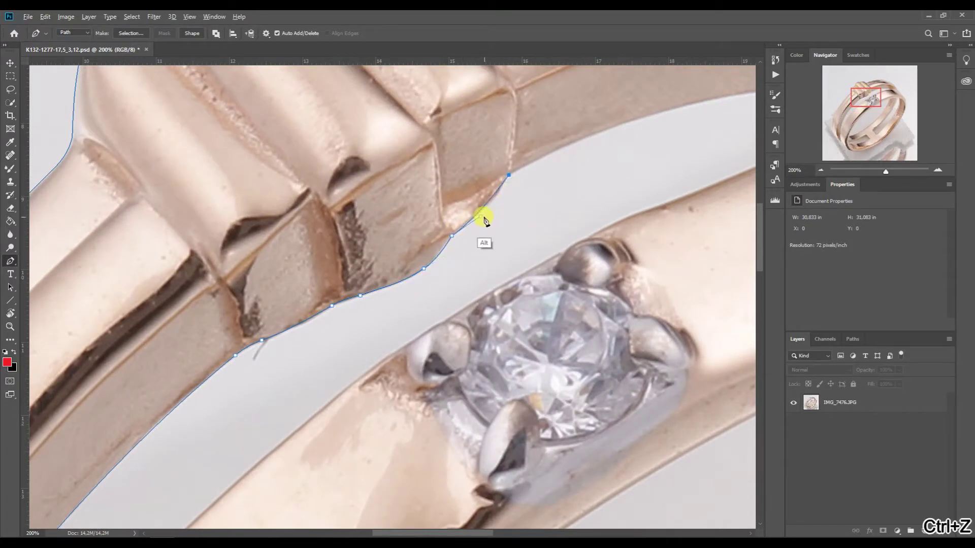
- Trace the gap around its right end and back along the front band's upper edge past the stone setting
left_click_drag(863, 96, 876, 89)
left_click(649, 267)
left_click_drag(253, 305, 476, 189)
left_click_drag(649, 266, 530, 291)
left_click(432, 333)
left_click(528, 294)
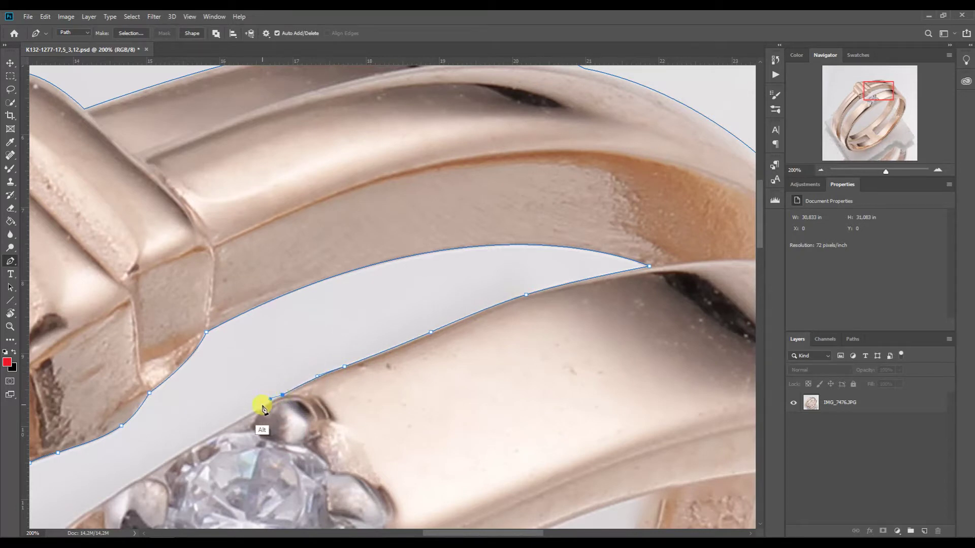
left_click_drag(408, 353, 735, 172)
left_click(412, 332)
left_click_drag(489, 286, 491, 282)
- Trace the front band's upper edge down from the stone and close the gap subpath at its lower-left tip
mouse_move(856, 100)
left_mouse_down()
mouse_move(834, 134)
mouse_move(865, 106)
left_mouse_up()
left_click(321, 341)
left_click_drag(584, 155, 120, 509)
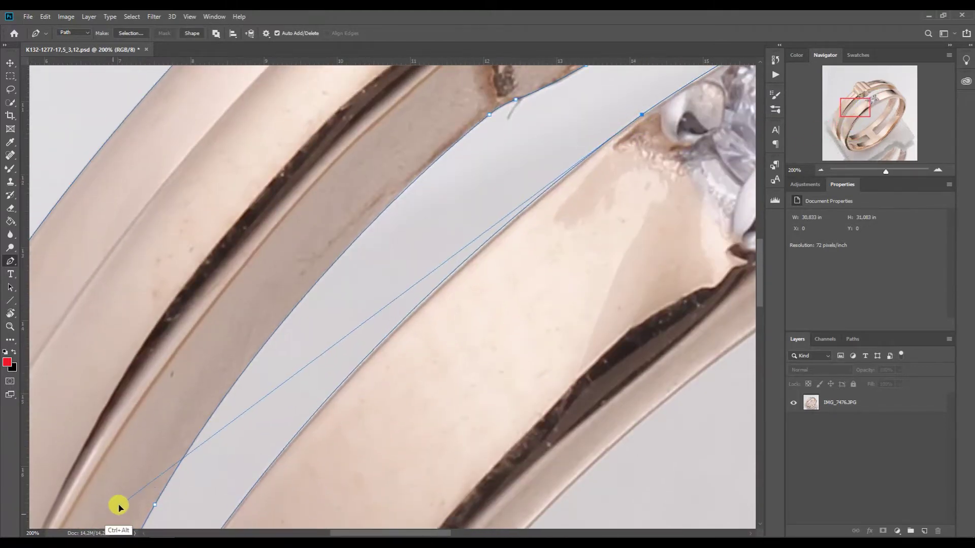
left_click(246, 498)
left_click_drag(461, 251, 506, 229)
left_click(474, 255)
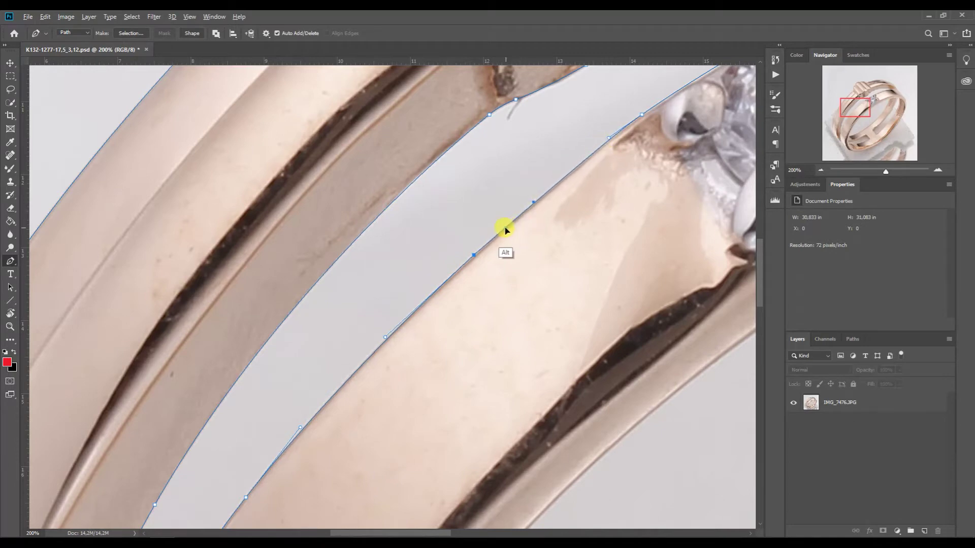
left_click_drag(850, 107, 849, 130)
left_click_drag(242, 436, 283, 299)
- Start the subpath for the ring's large central opening along the front band's left inner edge
mouse_move(845, 122)
left_mouse_down()
mouse_move(857, 99)
mouse_move(846, 126)
left_mouse_up()
left_click(570, 204)
left_click_drag(404, 249, 398, 453)
scroll(404, 249, "up", 3)
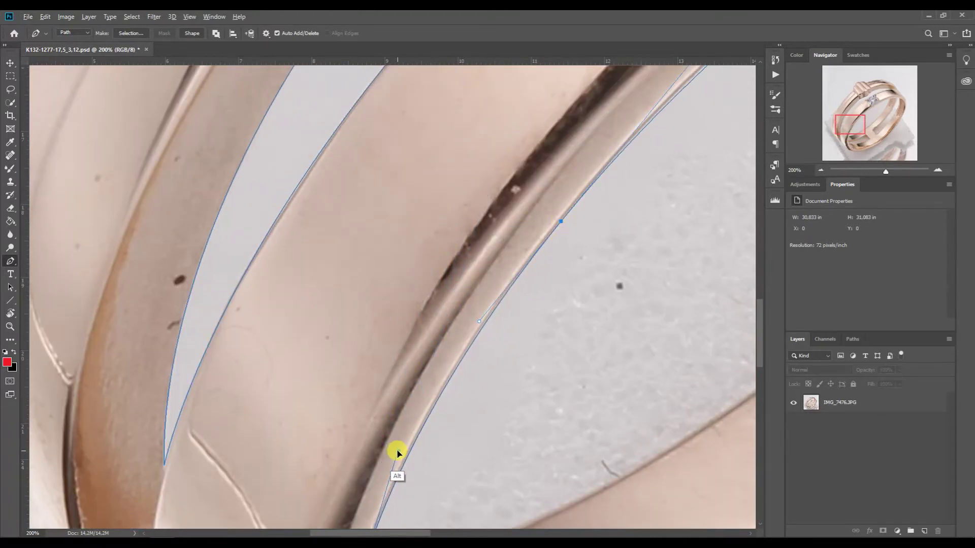
left_click_drag(872, 105, 858, 117)
left_click_drag(544, 170, 546, 163)
- Trace the central opening's upper edge beneath the diamond to where it meets the rear band
left_click_drag(855, 112, 867, 106)
left_click_drag(220, 329, 214, 335)
left_click_drag(472, 192, 448, 204)
left_click(557, 184)
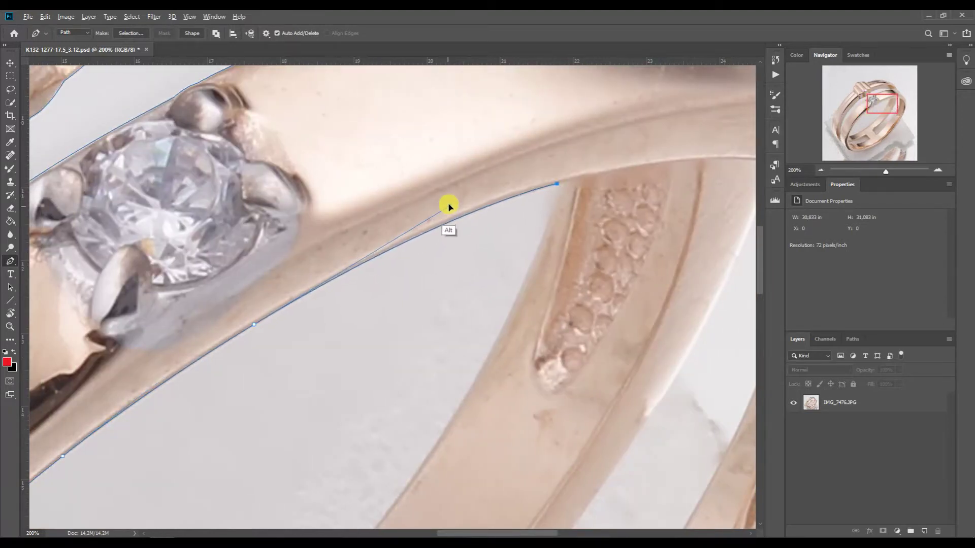
left_click_drag(558, 184, 518, 299)
- Trace the central opening down the rear band's edge and close the subpath at its lower-left end
mouse_move(881, 99)
left_mouse_down()
mouse_move(867, 117)
mouse_move(868, 106)
left_mouse_up()
left_click(392, 377)
left_click_drag(603, 190, 544, 435)
left_click(459, 419)
left_click_drag(870, 112, 854, 132)
left_click(535, 244, "ctrl")
left_click(59, 485)
left_click_drag(520, 258, 216, 486)
- Trace a closed subpath around the cutout at the bottom of the ring, fitting its curved edges and square end
left_click_drag(863, 128, 857, 141)
left_click(208, 343)
left_click(618, 179)
left_click_drag(208, 342, 418, 309)
left_click(643, 184)
left_click(664, 206)
left_click(709, 260)
left_click_drag(354, 370, 449, 364)
left_click_drag(369, 371, 367, 368)
left_click_drag(562, 337, 549, 348)
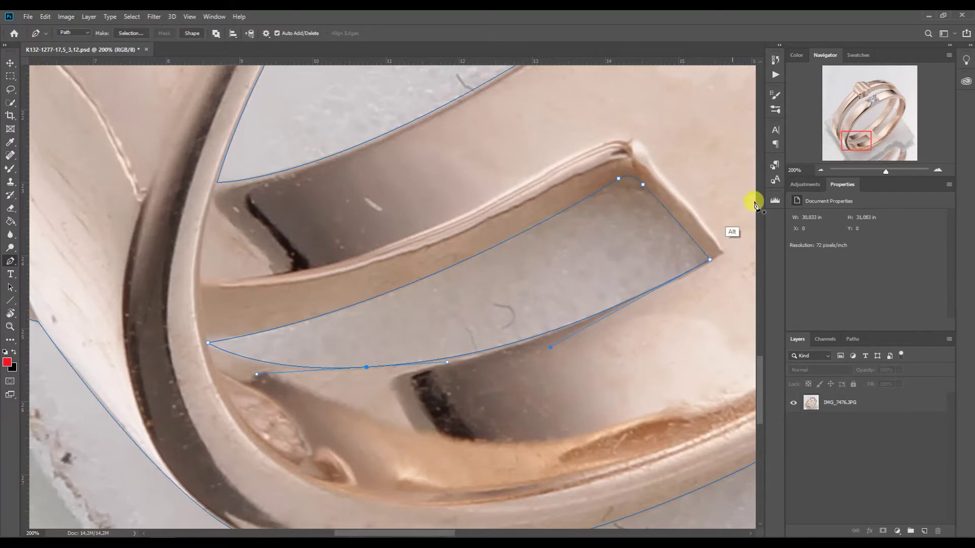
- Trace the left edge of the long cutout in the ring's right side up to the front band's inner rim
left_click_drag(856, 141, 877, 125)
left_click_drag(346, 362, 394, 324)
mouse_move(877, 123)
left_mouse_down()
mouse_move(887, 102)
mouse_move(879, 119)
left_mouse_up()
left_click(648, 151)
left_click_drag(273, 434, 621, 174)
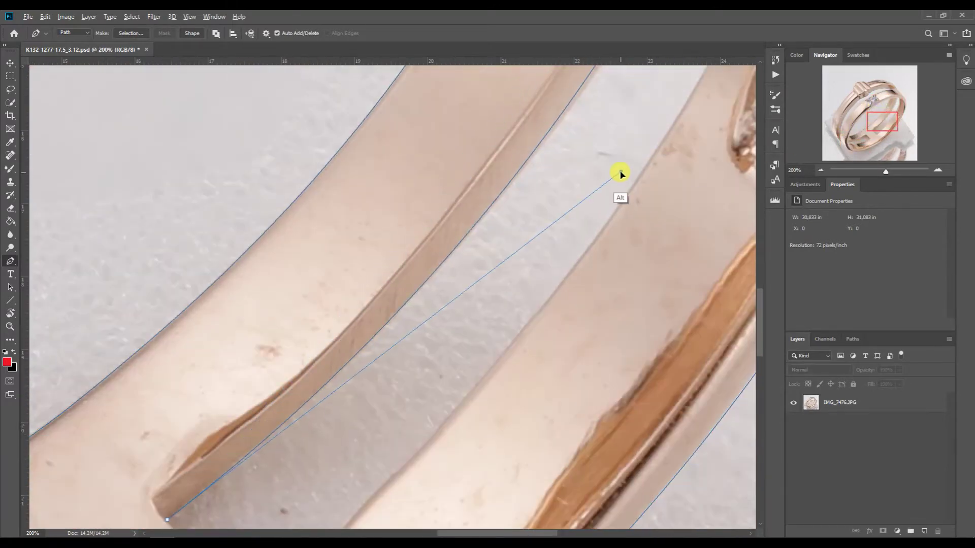
left_click(404, 305)
left_click_drag(881, 121, 886, 111)
left_click_drag(552, 260, 580, 232)
left_click_drag(881, 110, 882, 100)
left_click_drag(624, 210, 634, 213)
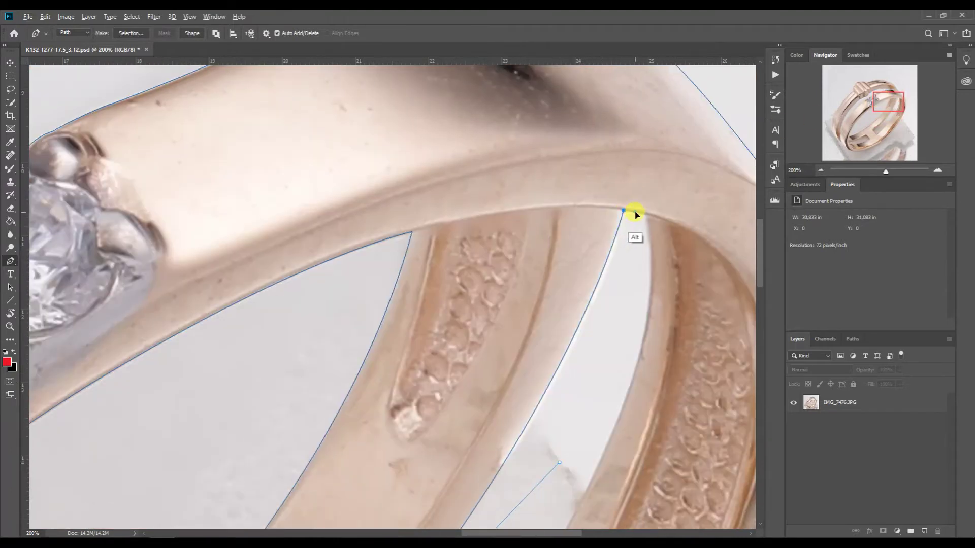
- Trace the long cutout's lower end and fit the path to the upper part of its right edge
left_click_drag(879, 104, 870, 132)
mouse_move(331, 378)
left_mouse_down()
mouse_move(351, 360)
mouse_move(338, 378)
left_mouse_up()
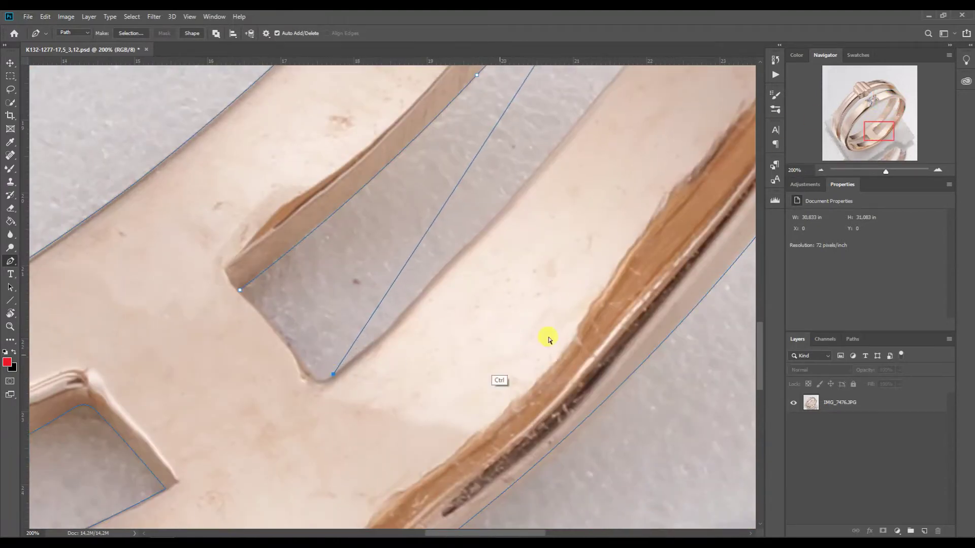
left_click_drag(877, 126, 886, 105)
left_click_drag(676, 78, 565, 443)
left_click(526, 465)
left_click_drag(677, 181, 703, 162)
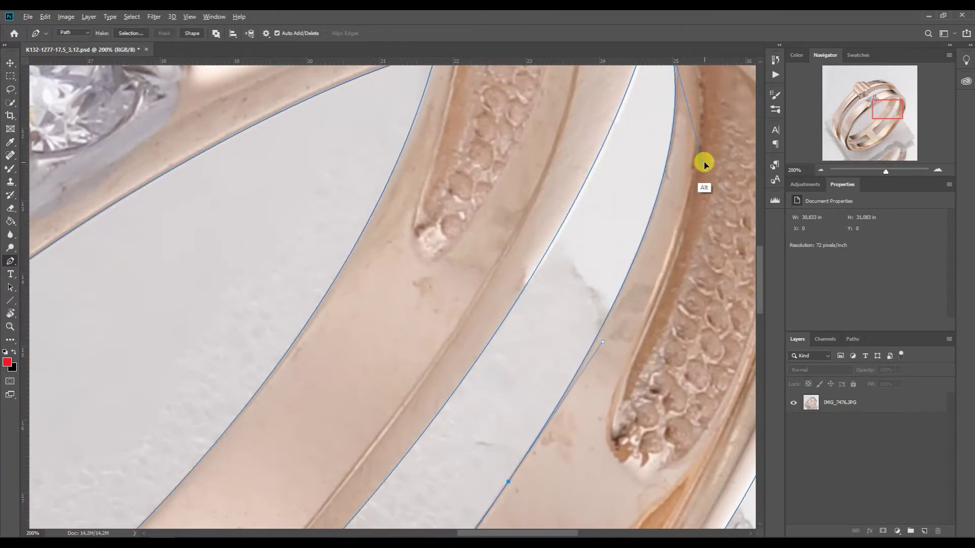
- Fit the lower part of the long cutout's right edge and finish its rounded lower end
left_click_drag(886, 105, 878, 125)
left_click_drag(558, 231, 548, 241)
left_click(466, 296)
left_click_drag(400, 364, 386, 382)
left_click_drag(345, 411, 289, 370)
- Load the ring path as a selection, copy it to a new layer, and hide the IMG_7476.JPG layer
left_click(821, 170)
left_click(821, 170)
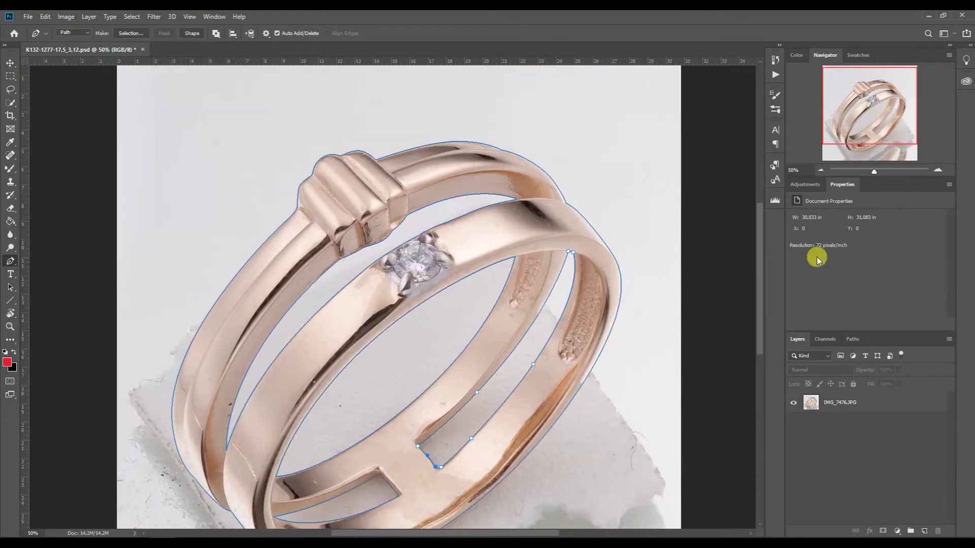
key("ctrl+Return")
key("ctrl+j")
left_click(796, 339)
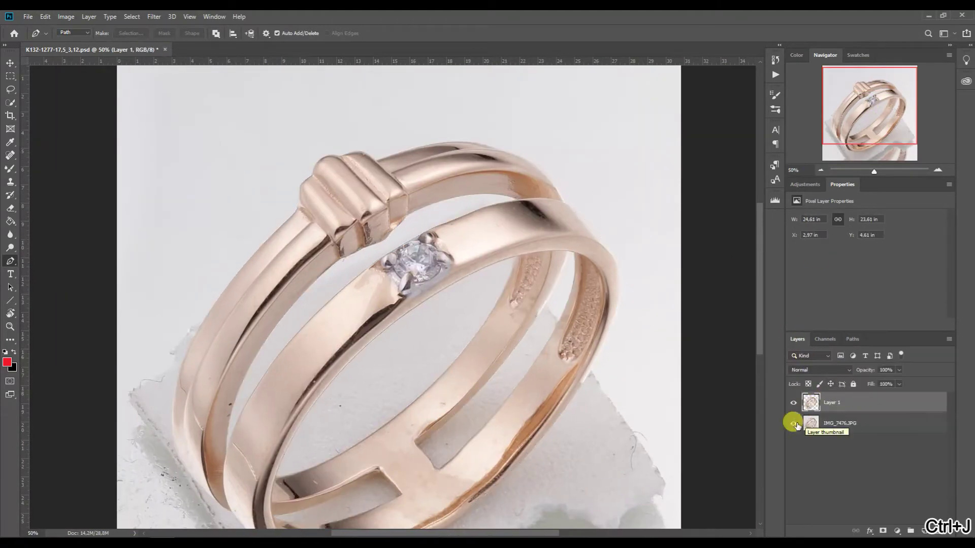
left_click(792, 423)
- Paint over parts of the ring with the Brush in Quick Mask mode and convert the mask to a selection
left_click(10, 169)
right_click(10, 173)
left_click(40, 168)
right_click(446, 297)
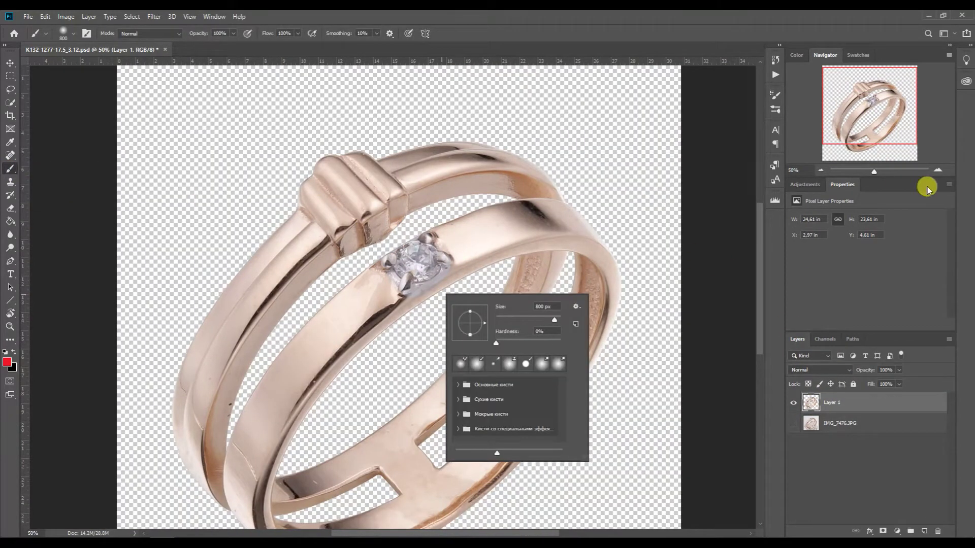
left_click(938, 170)
left_click(938, 170)
left_click(938, 170)
key("q")
mouse_move(355, 122)
left_mouse_down()
mouse_move(464, 239)
mouse_move(557, 115)
mouse_move(431, 154)
mouse_move(511, 158)
left_mouse_up()
left_click(864, 98)
mouse_move(592, 224)
left_mouse_down()
mouse_move(642, 330)
mouse_move(703, 283)
left_mouse_up()
key("q")
- Copy the masked areas of the ring to a new layer and hide that layer
left_click(11, 91)
key("ctrl+j")
left_click(793, 403)
- Trace a closed Pen path around the diamond on Layer 1, following the edges of the prongs
left_click(816, 424)
key("p")
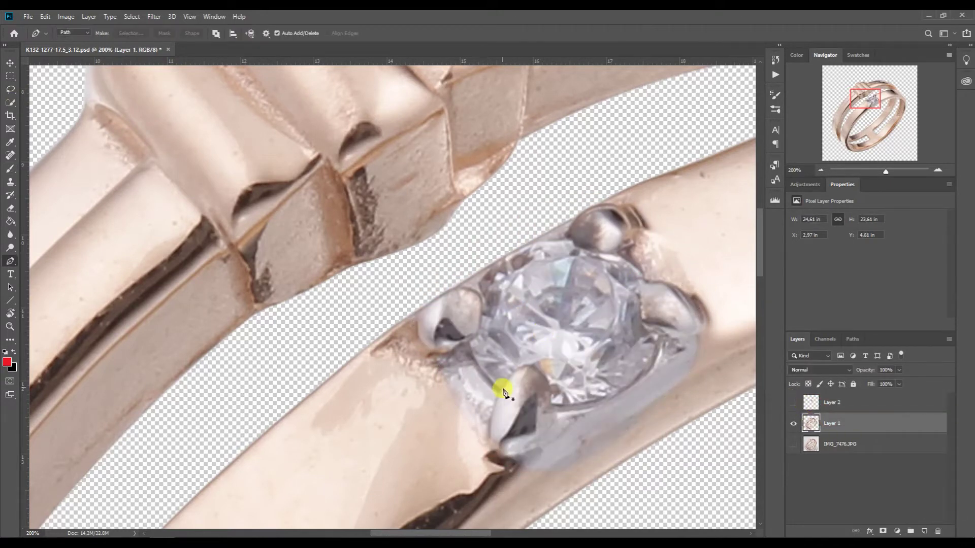
left_click_drag(487, 385, 497, 237)
left_click(475, 290)
left_click(571, 240)
left_click_drag(571, 240, 640, 415)
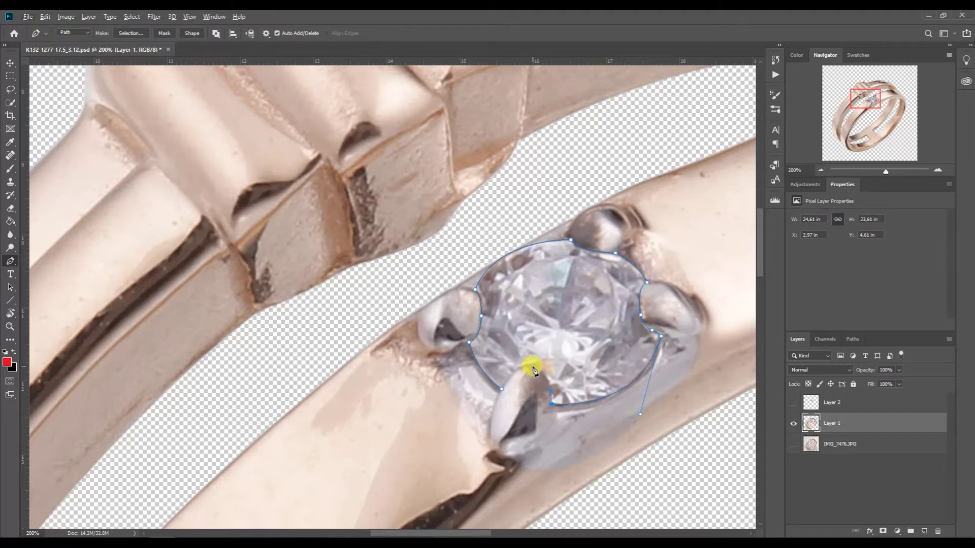
left_click_drag(499, 387, 517, 361)
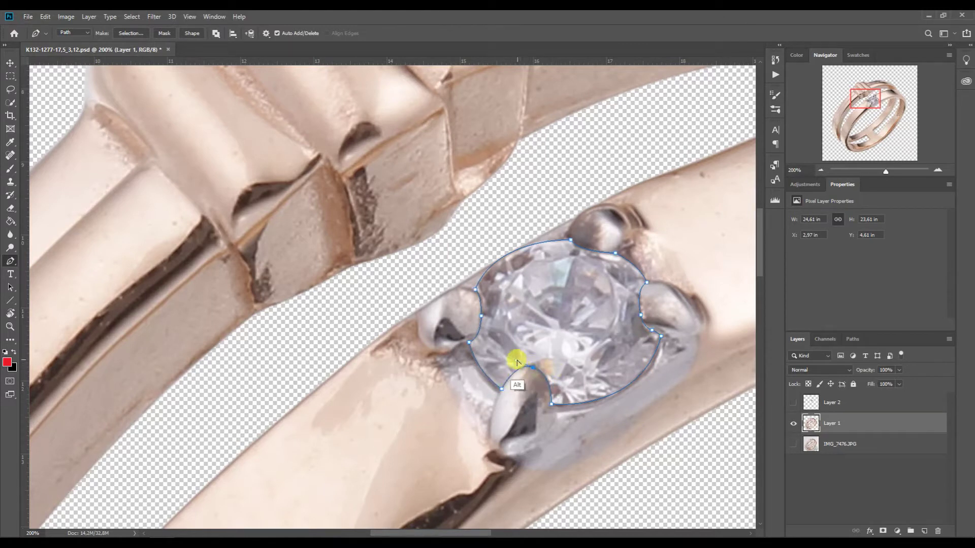
- Load the diamond path as a selection and copy the stone from Layer 1 to a new layer above Layer 2
left_click(853, 339)
left_click(802, 357, "ctrl")
key("ctrl+j")
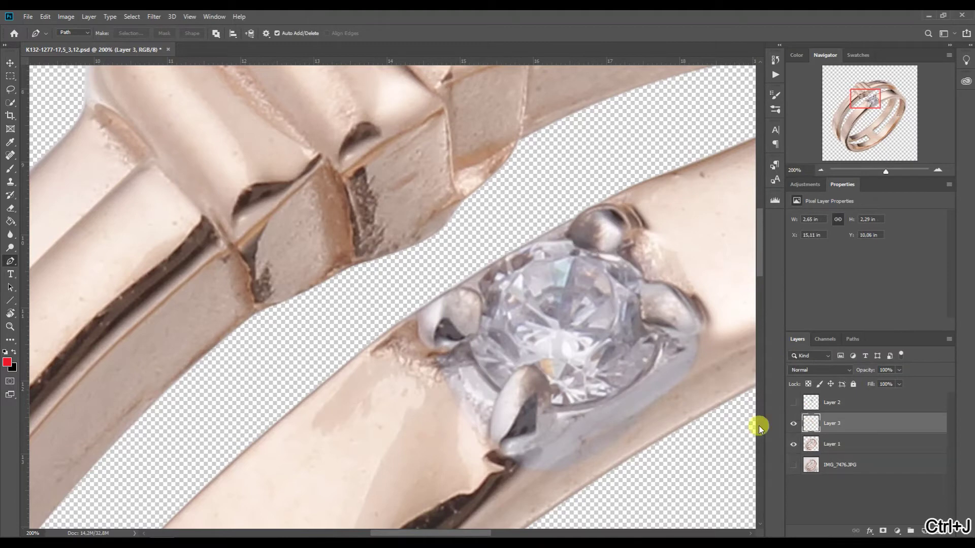
- Hide Layers 1, 2 and 3, show the IMG_7476.JPG layer, and duplicate it
left_click_drag(793, 403, 793, 444)
left_click(794, 465)
left_click(811, 465)
left_click(821, 170)
left_click(821, 170)
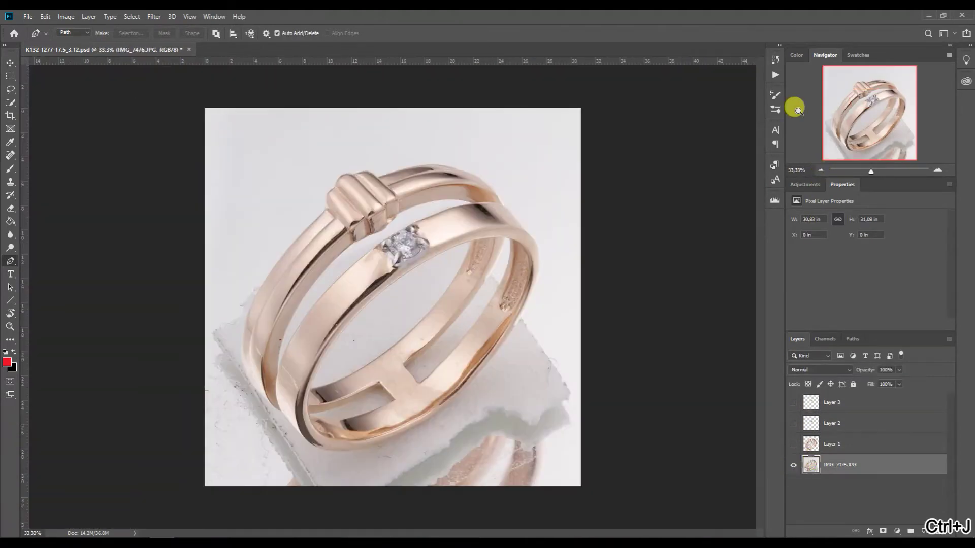
key("ctrl+j")
- Run the Blur Metal MAX action on the IMG_7476.JPG copy layer
left_click(939, 170)
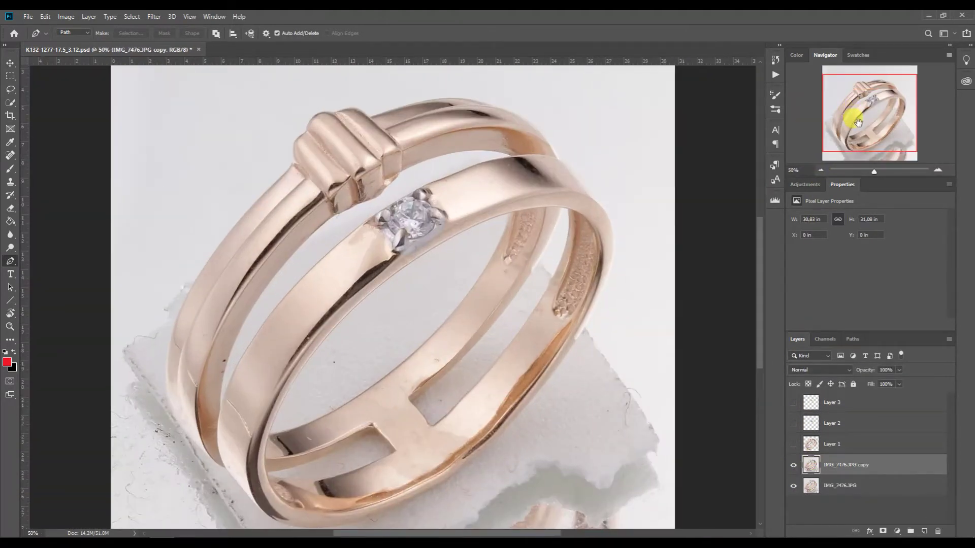
left_click(775, 74)
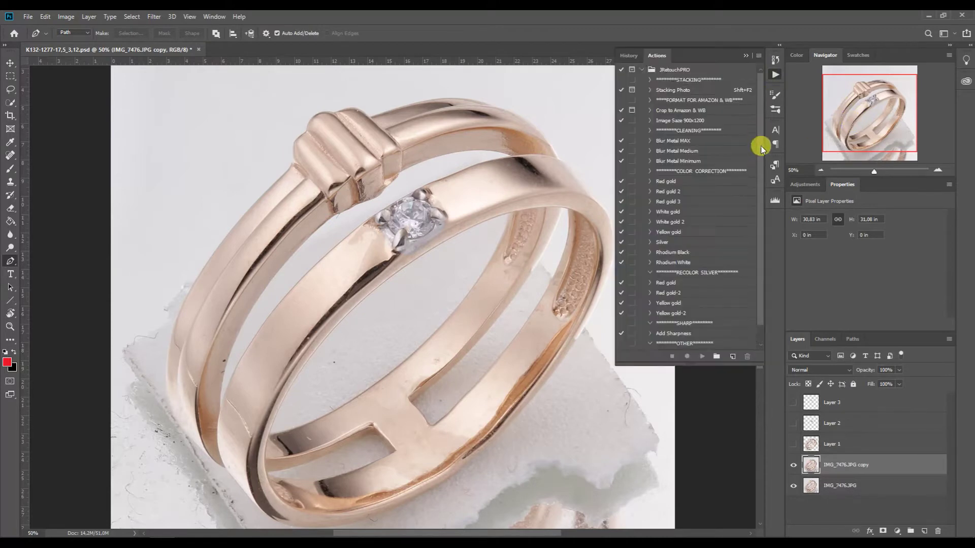
left_click(680, 123)
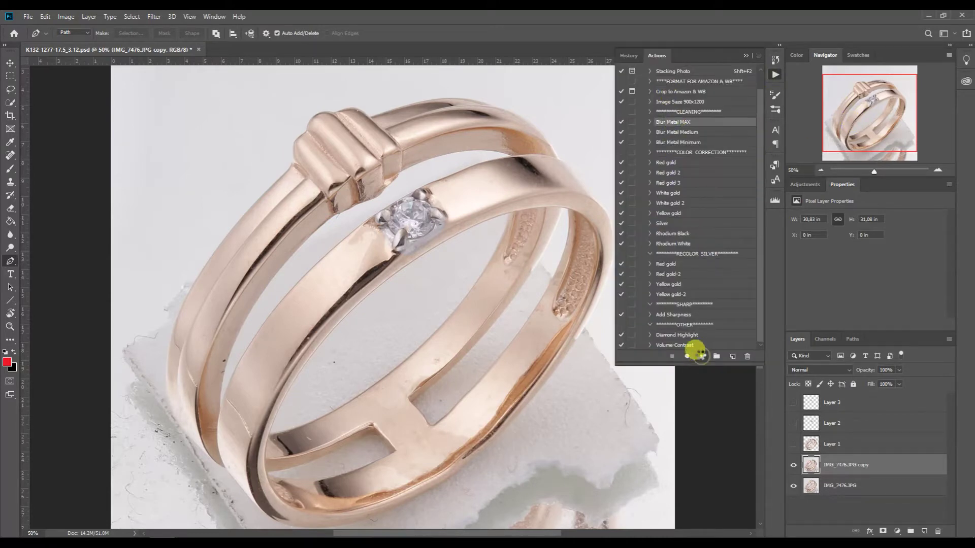
left_click(699, 356)
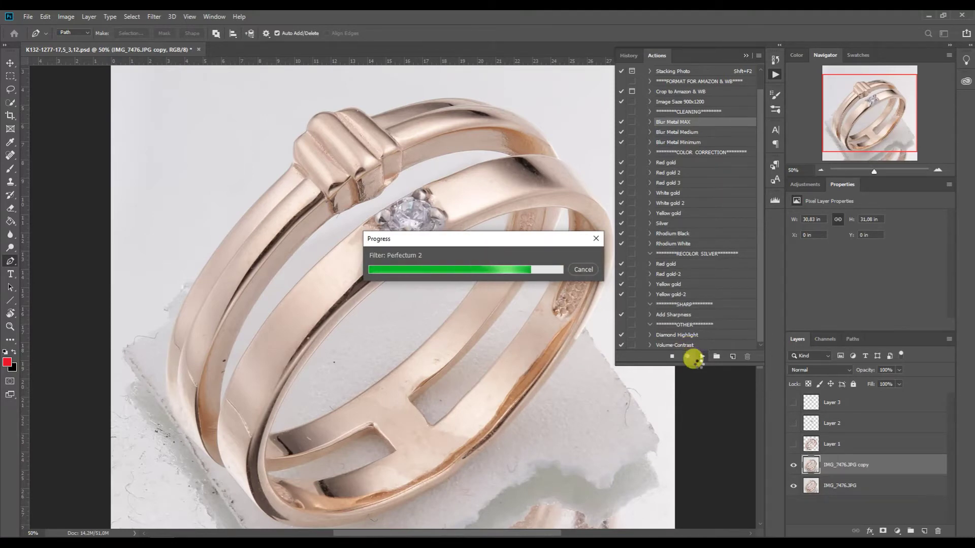
- Compare the blurred layer with the original up close and run the Blur Metal Medium action on the same layer
double_click(937, 170)
left_click_drag(870, 105, 884, 91)
left_click(793, 465)
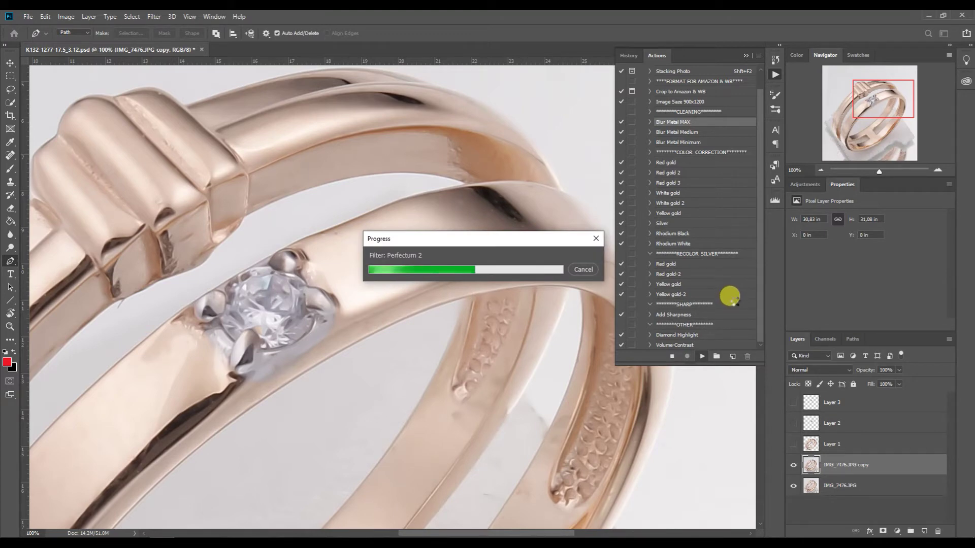
mouse_move(874, 96)
left_mouse_down()
mouse_move(862, 133)
mouse_move(876, 99)
left_mouse_up()
left_click(794, 466)
left_click(795, 465)
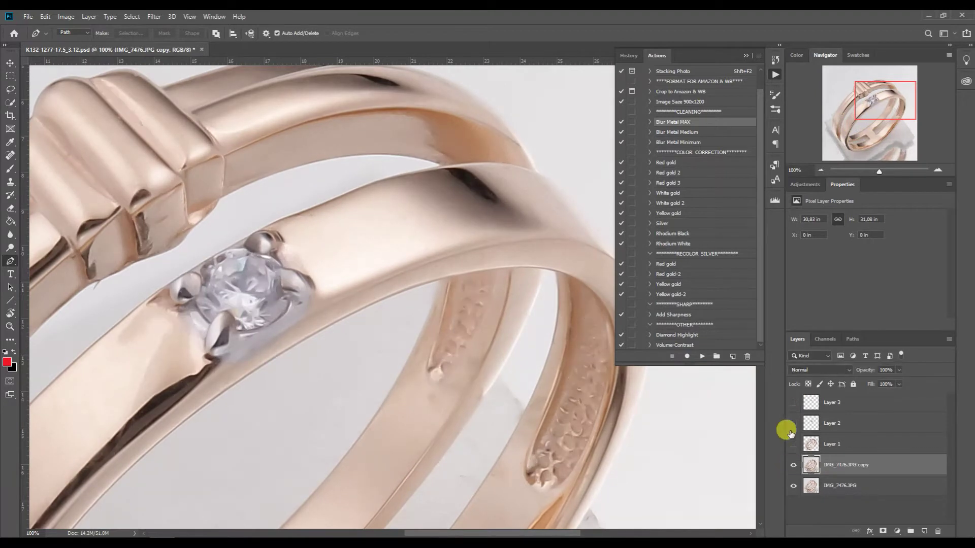
left_click(702, 357)
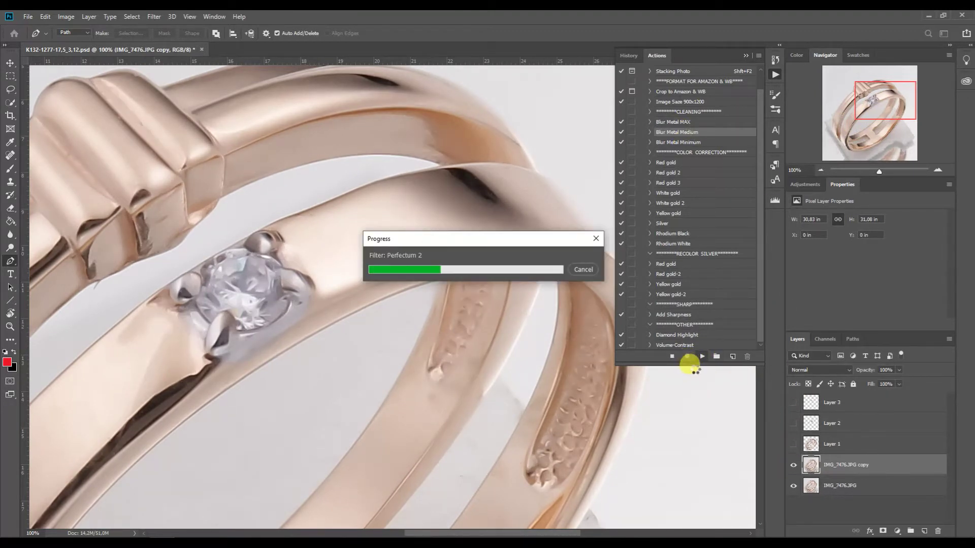
left_click(746, 56)
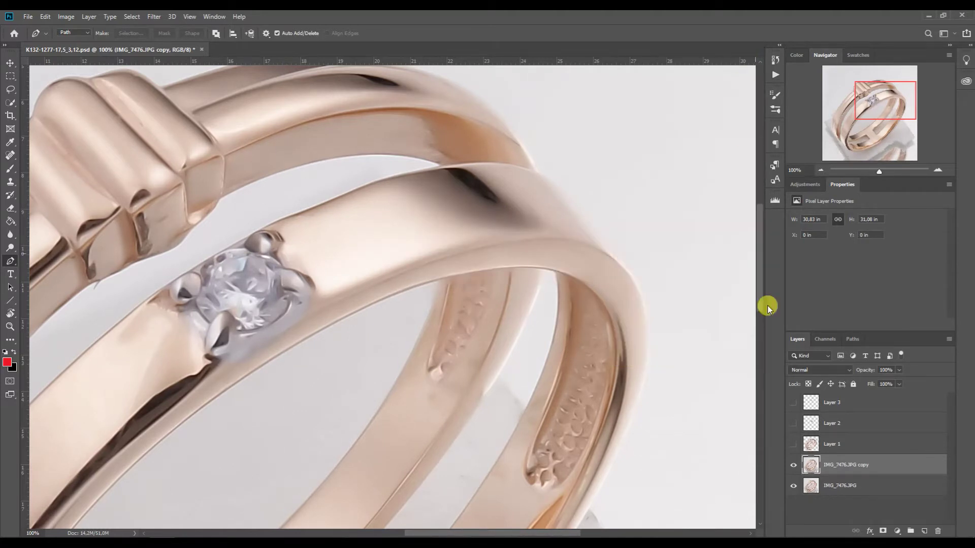
- Add a layer mask to IMG_7476.JPG copy and brush black over the textured inner walls and block sides to restore detail
left_click(883, 531)
left_click(10, 168)
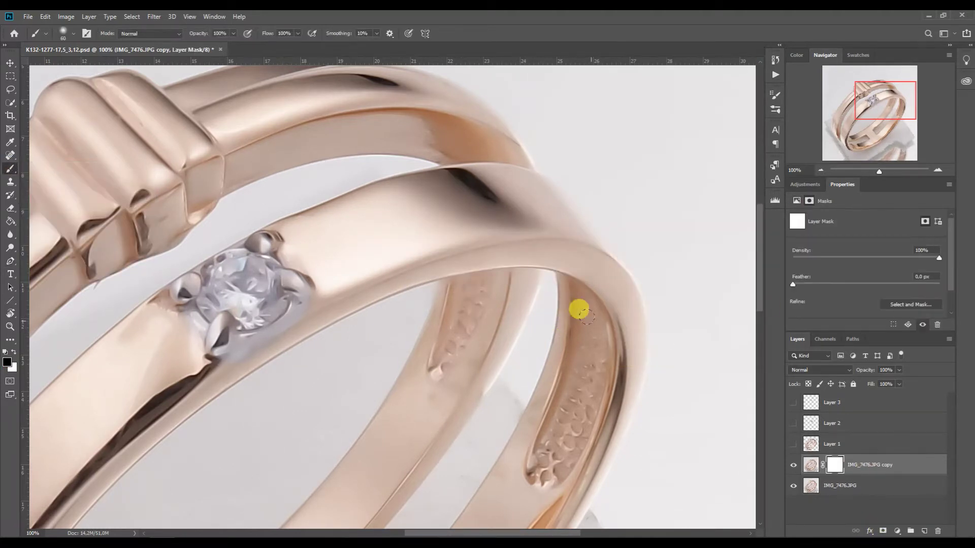
left_click_drag(536, 470, 539, 459)
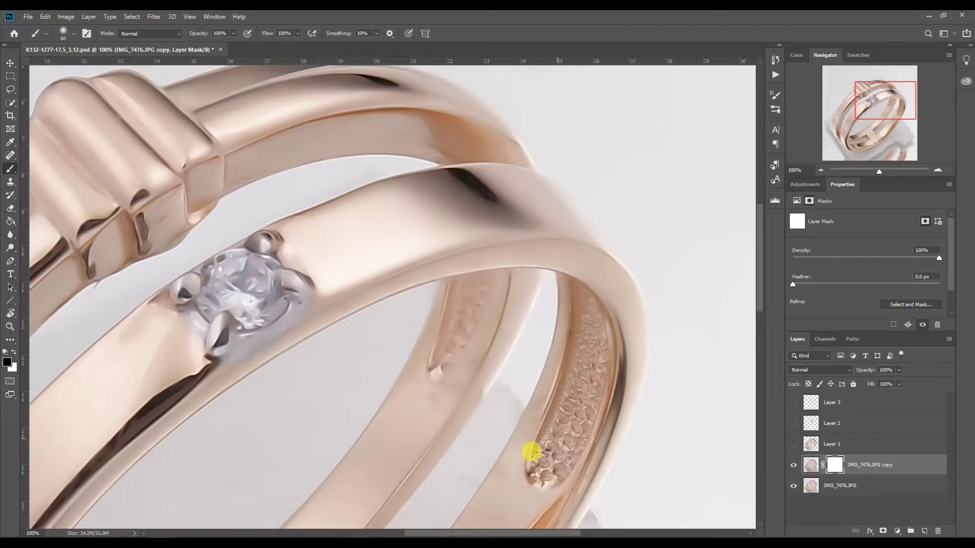
mouse_move(862, 116)
left_mouse_down()
mouse_move(830, 145)
mouse_move(866, 116)
left_mouse_up()
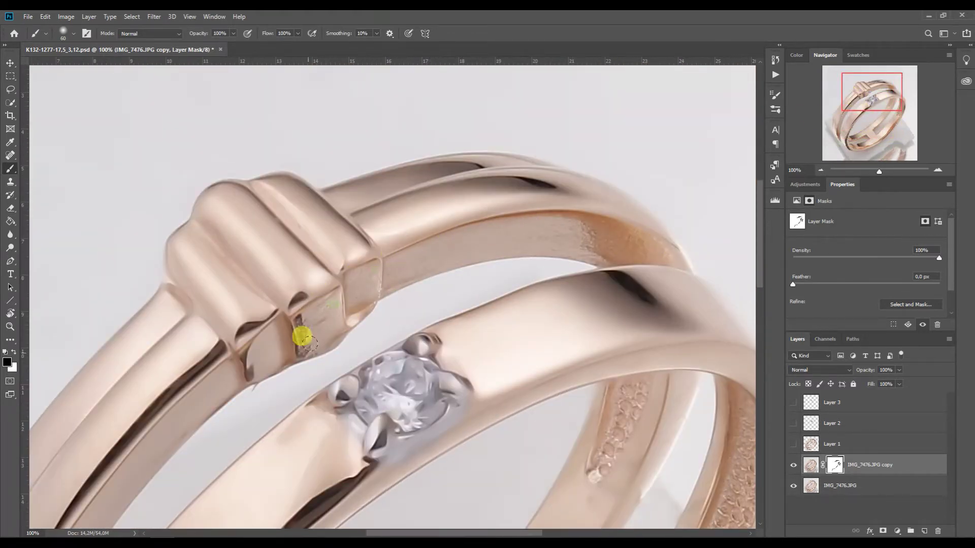
left_click_drag(845, 89, 827, 108)
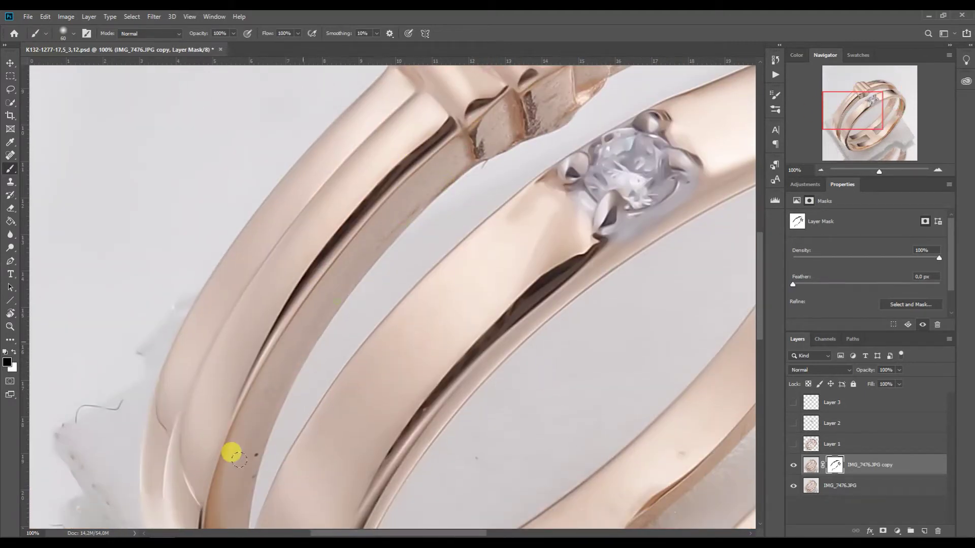
scroll(551, 236, "down", 5)
left_click(839, 87)
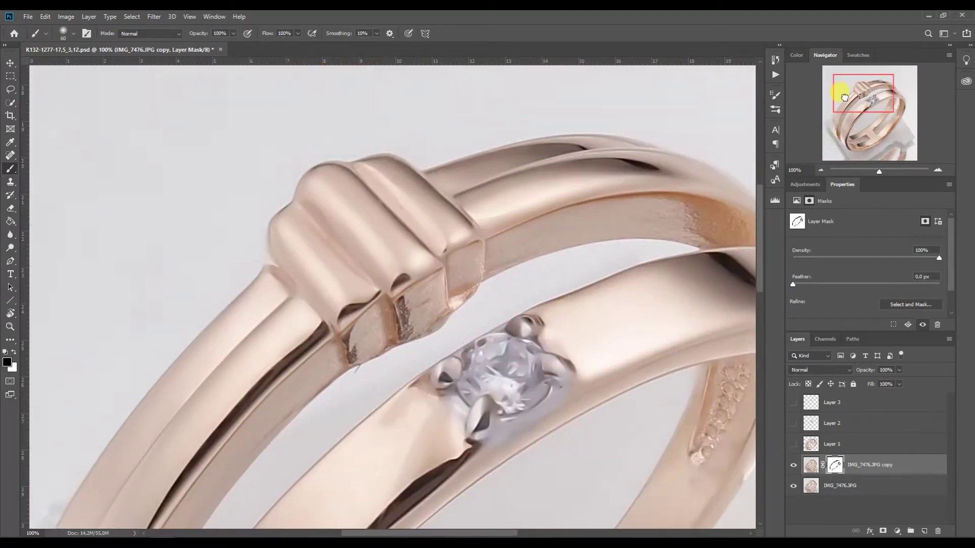
left_click_drag(863, 97, 870, 168)
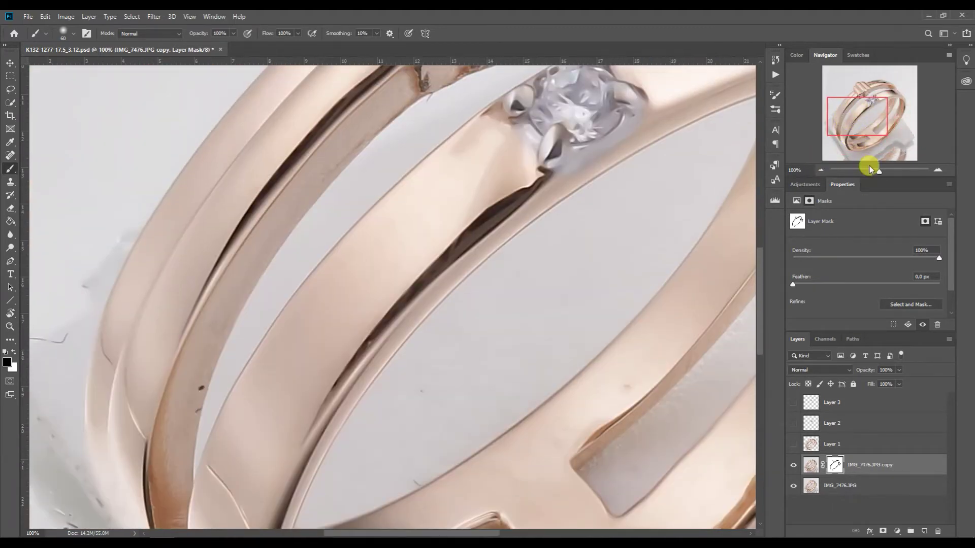
- Merge copies of the masked layer and IMG_7476.JPG into a new layer and remove specks on it with the Spot Healing Brush
left_click(817, 486, "shift")
key("ctrl+e")
left_click(10, 156)
left_click(937, 171)
left_click(937, 171)
left_click(937, 171)
mouse_move(853, 114)
left_mouse_down()
mouse_move(828, 124)
mouse_move(858, 98)
mouse_move(857, 134)
left_mouse_up()
left_click(471, 223)
left_click(451, 314)
left_click(821, 170)
left_click(821, 170)
left_click(821, 171)
left_click(821, 171)
left_click(821, 171)
left_click(810, 223)
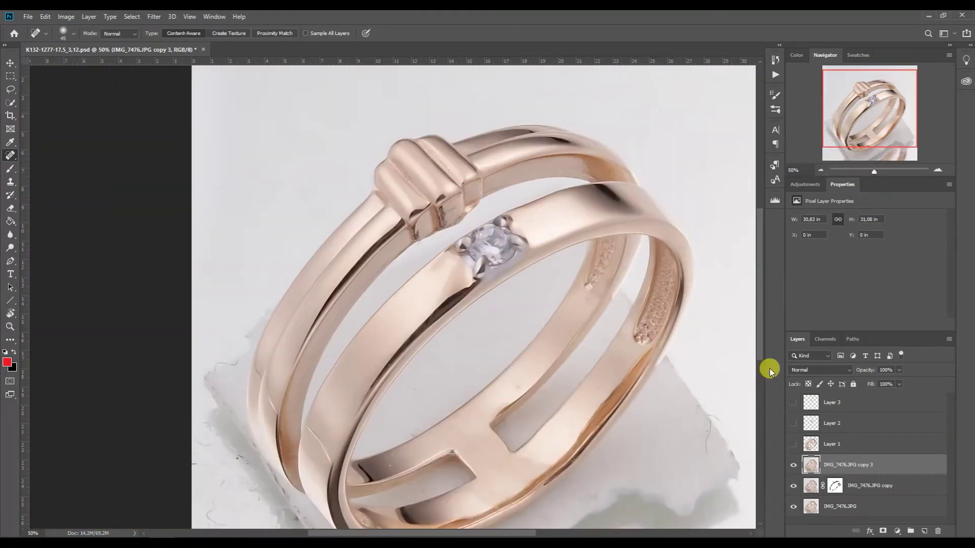
- Trace a Pen path around the front band's face just below-left of the diamond and load it as a selection
key("p")
left_click(937, 170)
left_click(502, 278)
mouse_move(363, 422)
left_mouse_down()
mouse_move(343, 454)
mouse_move(390, 353)
left_mouse_up()
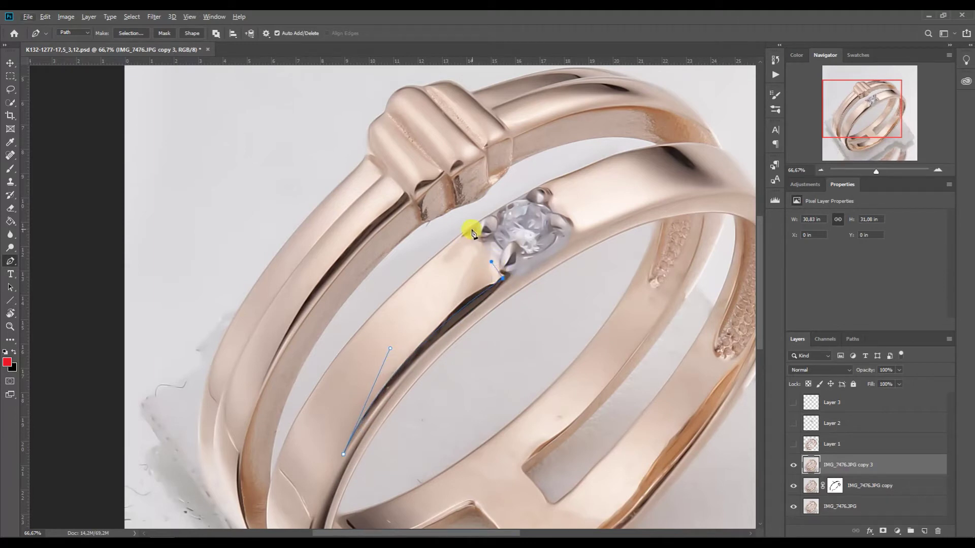
left_click(315, 391)
right_click(396, 361)
left_click(430, 177)
left_click(516, 152)
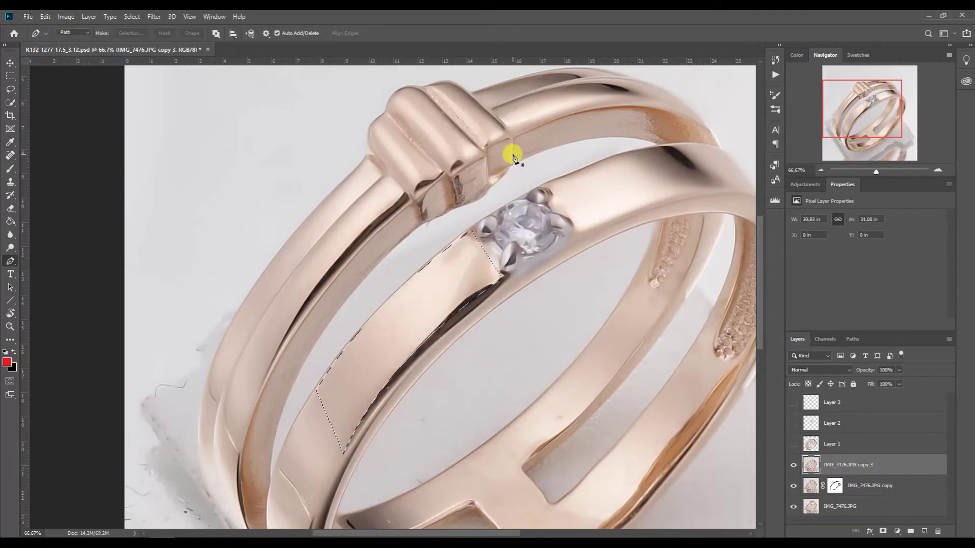
- Smooth the selected band face with a large Mixer Brush, deselect it, and refine the face near the prong with a smaller brush
right_click(10, 168)
left_click(43, 195)
key("bracketright")
key("bracketright")
key("bracketright")
key("bracketright")
key("bracketright")
key("bracketright")
key("bracketright")
key("bracketright")
key("bracketright")
key("bracketright")
mouse_move(360, 403)
left_mouse_down()
mouse_move(448, 331)
mouse_move(466, 297)
mouse_move(461, 267)
mouse_move(474, 268)
mouse_move(453, 273)
left_mouse_up()
key("bracketleft")
key("ctrl+d")
left_click(939, 172)
left_click(939, 172)
left_click_drag(861, 103, 865, 104)
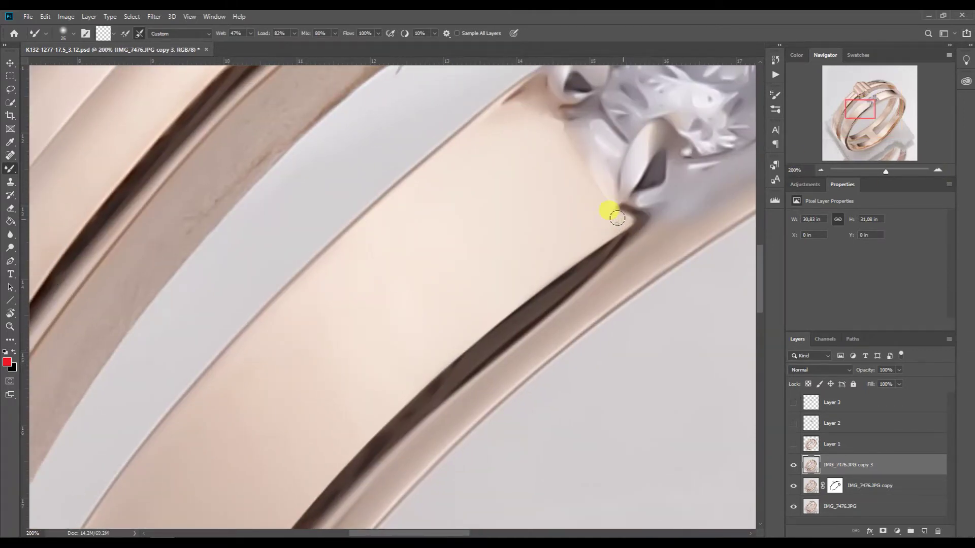
- Extend the dark reflection on the front band's upper right into a diagonal stripe reaching the lower edge, using the Mixer Brush
left_click(888, 99)
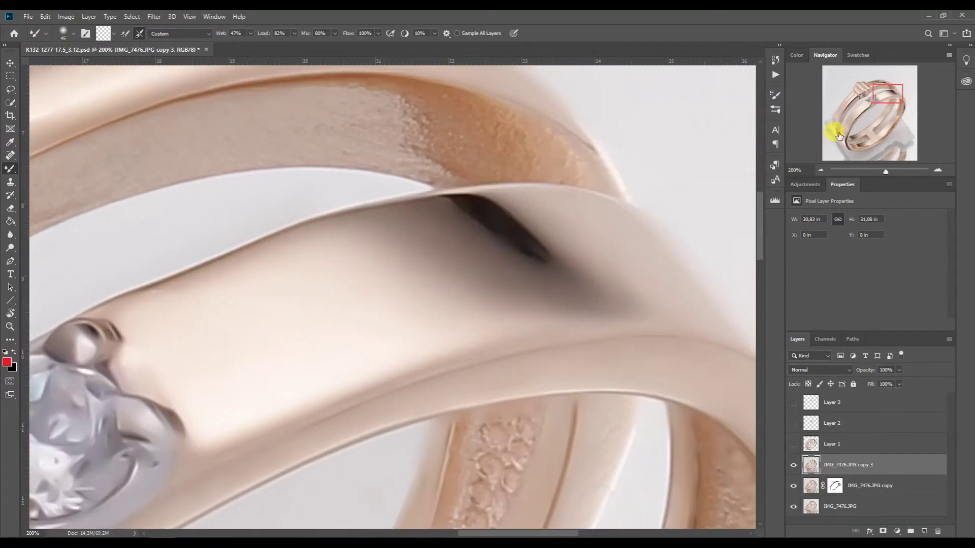
mouse_move(534, 245)
left_mouse_down()
mouse_move(524, 241)
mouse_move(588, 288)
mouse_move(638, 279)
left_mouse_up()
left_click_drag(588, 233, 630, 304)
mouse_move(537, 253)
left_mouse_down()
mouse_move(597, 298)
mouse_move(671, 326)
left_mouse_up()
left_click_drag(618, 307, 665, 320)
- Smooth the metal where the ribbed block meets the rear band with Mixer Brush strokes
key("bracketright")
key("bracketright")
key("bracketright")
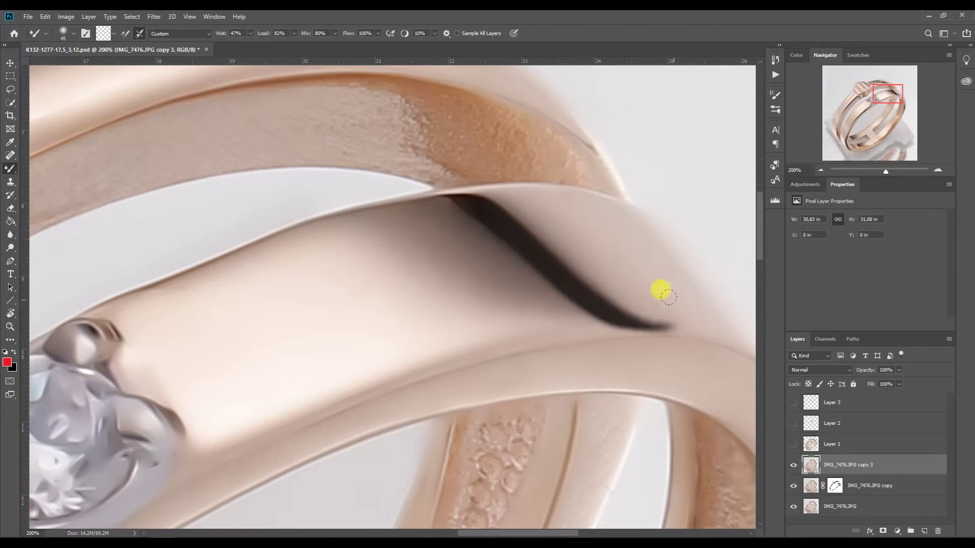
mouse_move(863, 90)
left_mouse_down()
mouse_move(853, 87)
mouse_move(852, 96)
left_mouse_up()
left_click_drag(477, 187, 512, 229)
left_click_drag(469, 145, 527, 218)
left_click_drag(472, 195, 503, 235)
key("bracketleft")
left_click_drag(363, 233, 410, 287)
left_click_drag(379, 206, 432, 271)
left_click_drag(371, 254, 401, 297)
- Blend away the scratches and thin lines on the lower-left curves of the front and rear bands with the Mixer Brush
mouse_move(853, 91)
left_mouse_down()
mouse_move(831, 125)
mouse_move(840, 140)
mouse_move(828, 121)
left_mouse_up()
key("bracketright")
key("bracketright")
left_click_drag(577, 362, 563, 412)
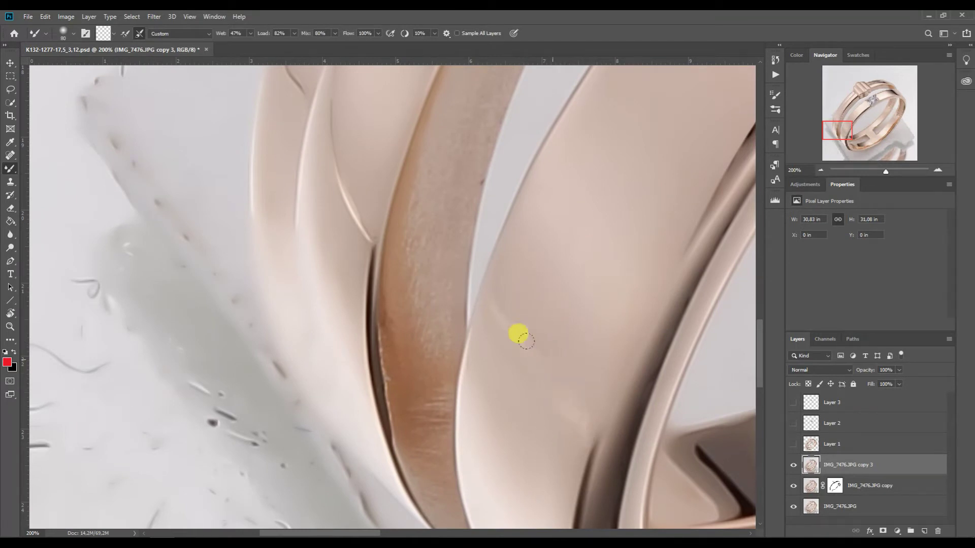
mouse_move(837, 131)
left_mouse_down()
mouse_move(833, 114)
mouse_move(835, 122)
left_mouse_up()
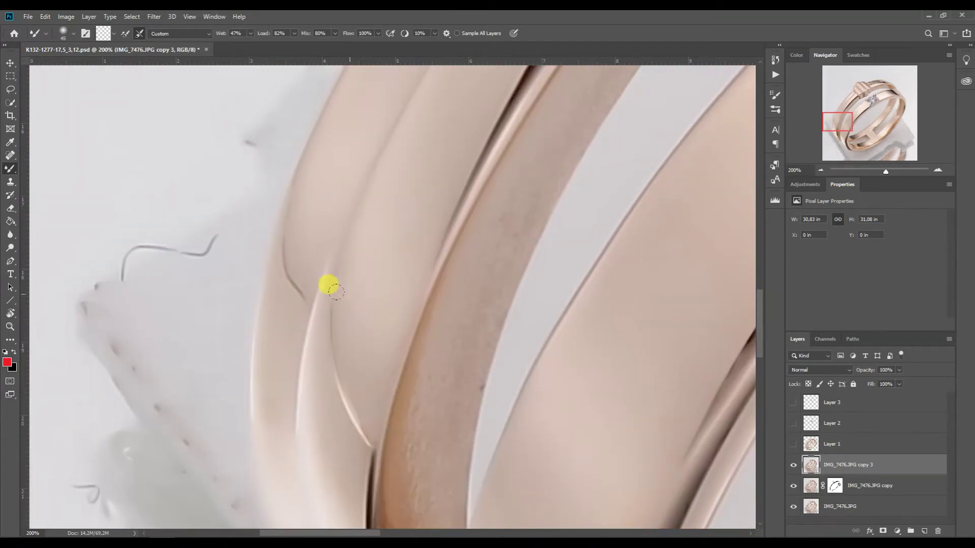
mouse_move(344, 352)
left_mouse_down()
mouse_move(360, 405)
mouse_move(334, 406)
left_mouse_up()
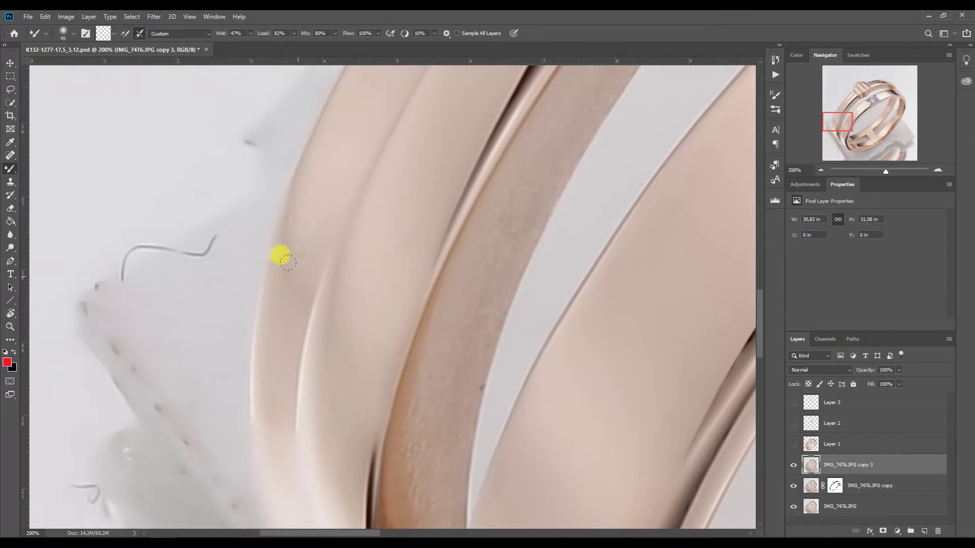
left_click(820, 170)
left_click(820, 170)
left_click(820, 170)
left_click(821, 170)
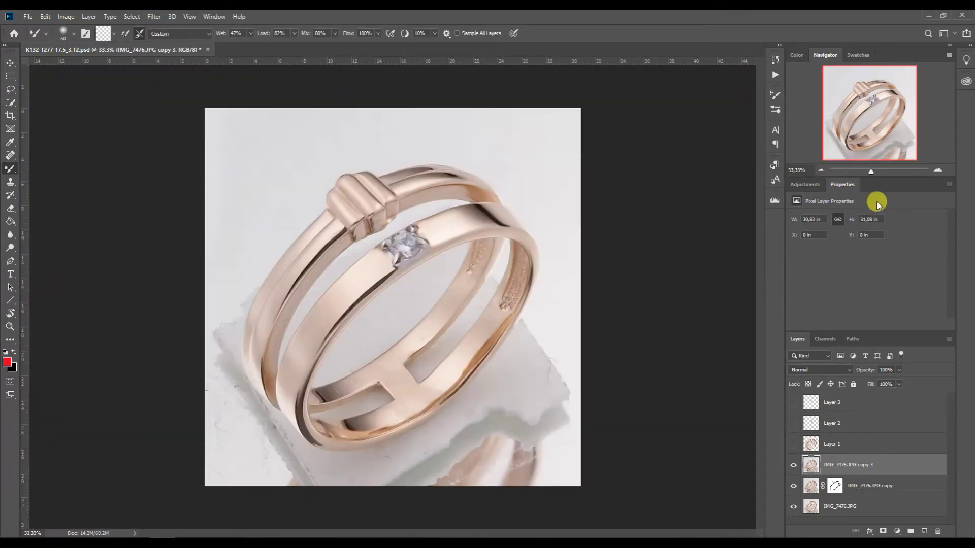
- Smooth the prongs and the metal around the diamond with a small Mixer Brush
left_click(781, 78)
left_click(938, 170)
left_click(938, 170)
left_click(938, 170)
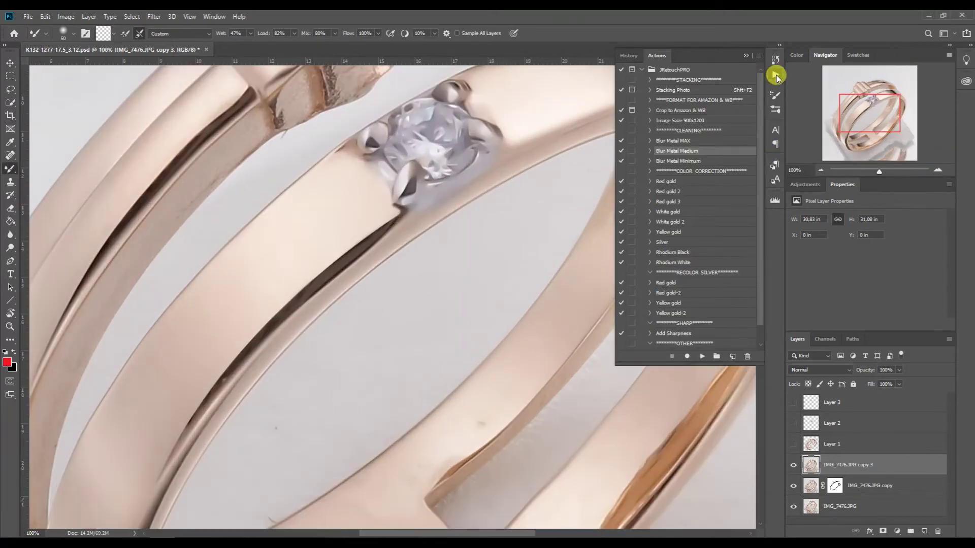
left_click(774, 75)
left_click(938, 170)
left_click(938, 170)
left_click_drag(871, 109, 867, 99)
mouse_move(434, 232)
left_mouse_down()
mouse_move(442, 202)
mouse_move(454, 233)
mouse_move(443, 202)
left_mouse_up()
key("bracketright")
left_click_drag(547, 378, 562, 315)
mouse_move(557, 349)
left_mouse_down()
mouse_move(556, 323)
mouse_move(525, 388)
mouse_move(541, 405)
left_mouse_up()
left_click_drag(868, 106, 872, 102)
mouse_move(497, 241)
left_mouse_down()
mouse_move(493, 214)
mouse_move(502, 217)
left_mouse_up()
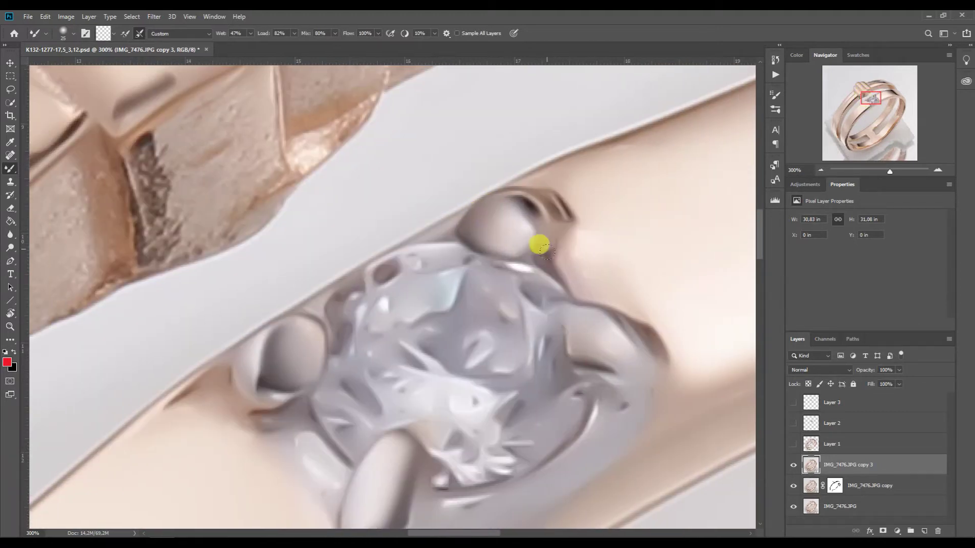
left_click_drag(583, 328, 609, 349)
- Show Layer 3 so the diamond cutout overlays the retouched ring, and check the overall picture
left_click(794, 403)
left_click(820, 170)
left_click(820, 171)
left_click(821, 171)
left_click(821, 171)
left_click(831, 172)
left_click_drag(830, 172, 871, 172)
- Trace the outer side of the front band's narrow rim with the Pen tool down to the ring's lower-left curve
left_click(939, 169)
left_click(939, 169)
left_click(938, 169)
mouse_move(856, 126)
left_mouse_down()
mouse_move(856, 136)
mouse_move(858, 128)
mouse_move(838, 131)
left_mouse_up()
left_click(725, 275)
key("p")
left_click(471, 123)
left_click(487, 108)
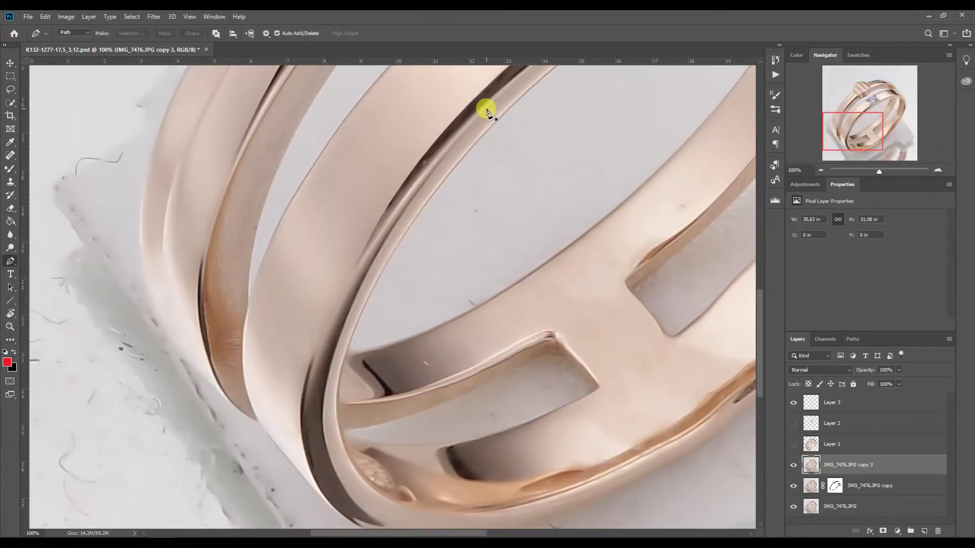
left_click(313, 472)
left_click_drag(471, 123, 247, 357)
left_click_drag(313, 475, 315, 480)
- Continue the path around the rim's bottom curve and back up its inner edge, and load it as a selection
left_click_drag(834, 121, 837, 130)
left_click(500, 406)
left_click_drag(284, 362, 344, 459)
left_click_drag(500, 407, 309, 417)
left_click_drag(304, 295, 306, 235)
scroll(486, 156, "up", 5)
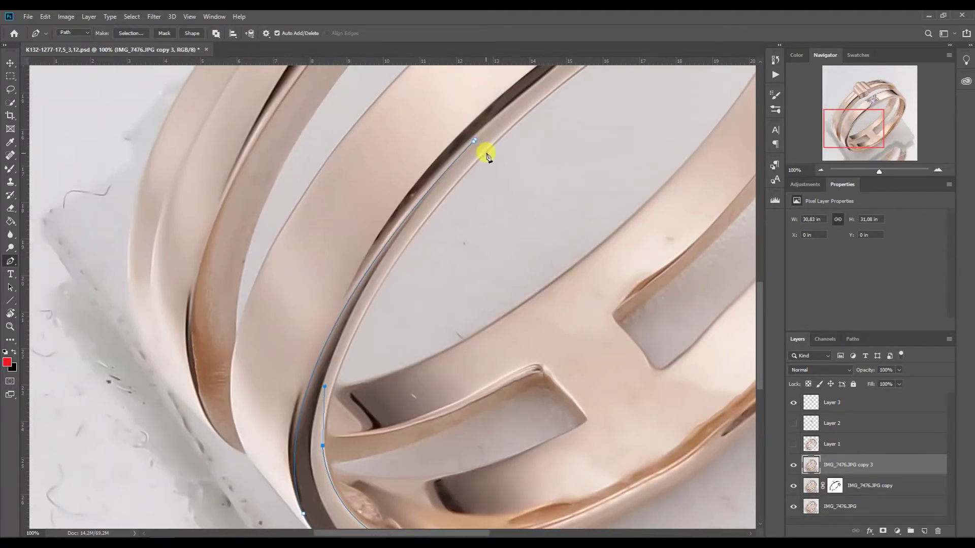
left_click_drag(323, 387, 322, 316)
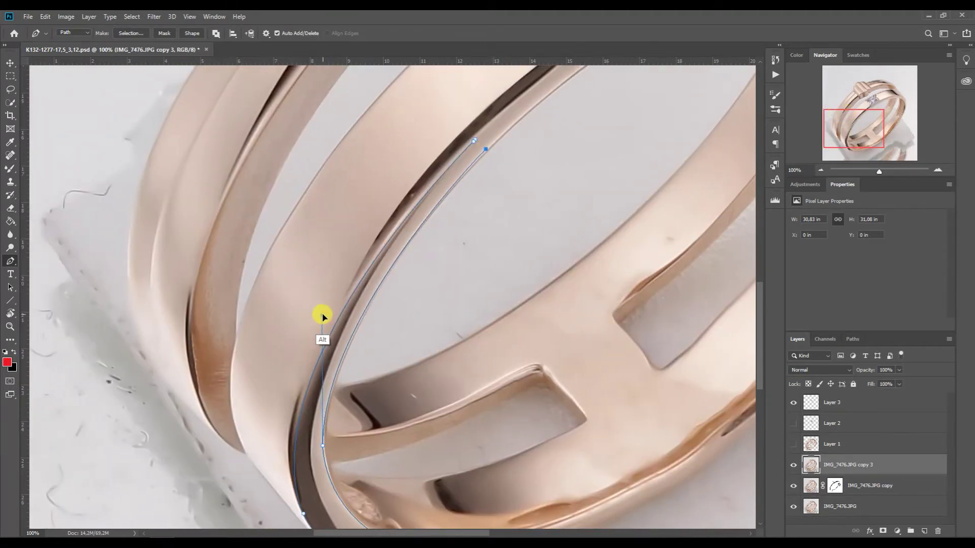
right_click(422, 217)
left_click(455, 258)
- Sample the rim's beige colour, paint the selected rim evenly with a large soft Brush, and deselect it
left_click(10, 168)
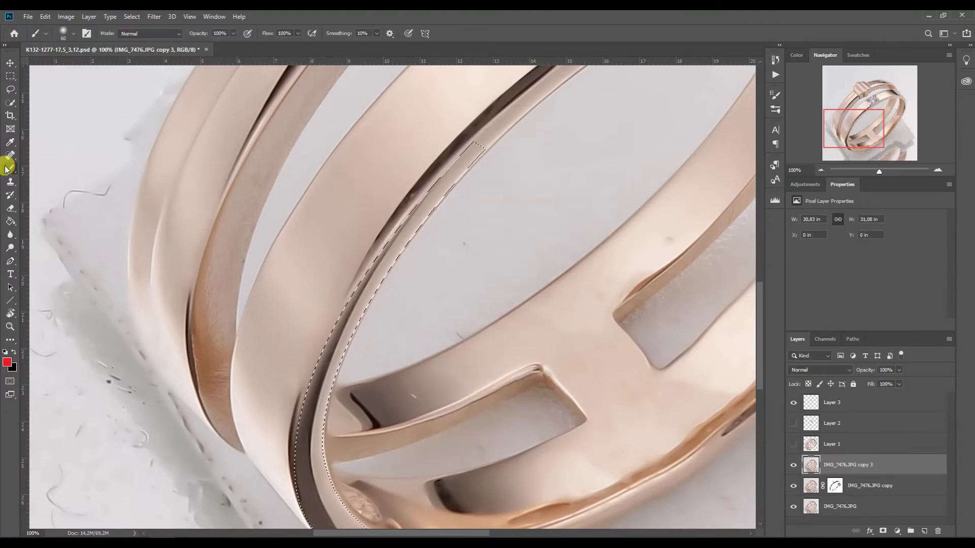
left_click(473, 153, "alt")
key("bracketright")
key("bracketright")
key("bracketright")
mouse_move(380, 206)
left_mouse_down()
mouse_move(313, 306)
mouse_move(285, 375)
left_mouse_up()
scroll(280, 393, "down", 1)
scroll(280, 394, "down", 3)
key("bracketright")
key("bracketright")
key("bracketright")
mouse_move(339, 399)
left_mouse_down()
mouse_move(260, 323)
mouse_move(262, 265)
mouse_move(273, 324)
mouse_move(283, 235)
mouse_move(322, 296)
mouse_move(348, 315)
mouse_move(325, 238)
mouse_move(352, 157)
mouse_move(427, 109)
mouse_move(331, 246)
mouse_move(378, 263)
left_mouse_up()
key("bracketright")
key("bracketright")
key("bracketright")
key("bracketright")
scroll(435, 131, "up", 5)
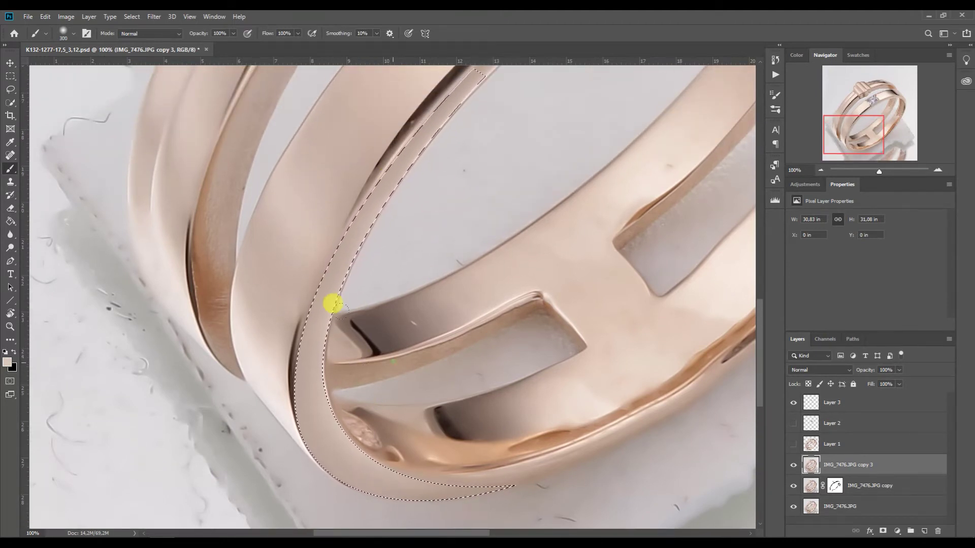
key("ctrl+d")
- Blend the boundary between the repainted rim and the front band's lower-left face with a small Mixer Brush
left_click_drag(843, 136, 822, 149)
left_click(787, 109)
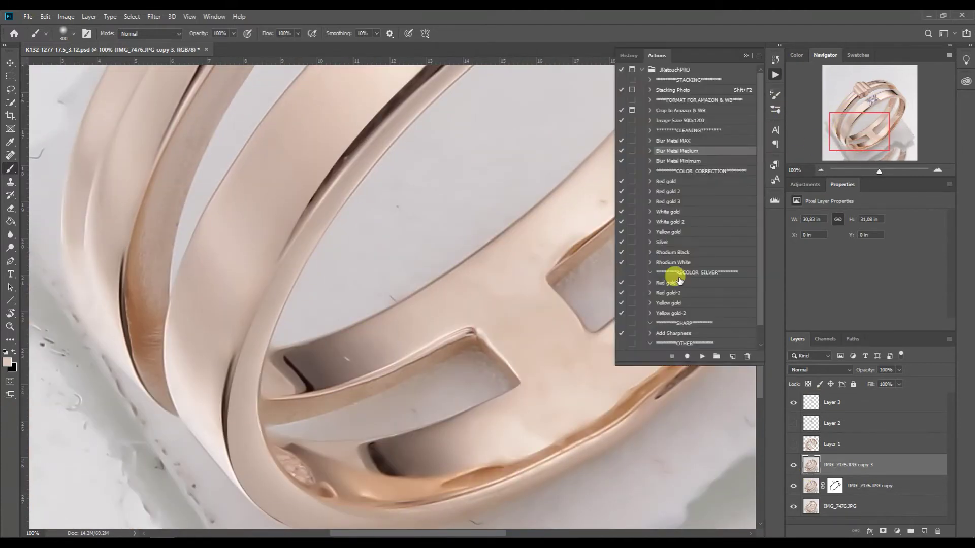
right_click(10, 169)
left_click(54, 196)
left_click(938, 169)
left_click(938, 170)
left_click(855, 129)
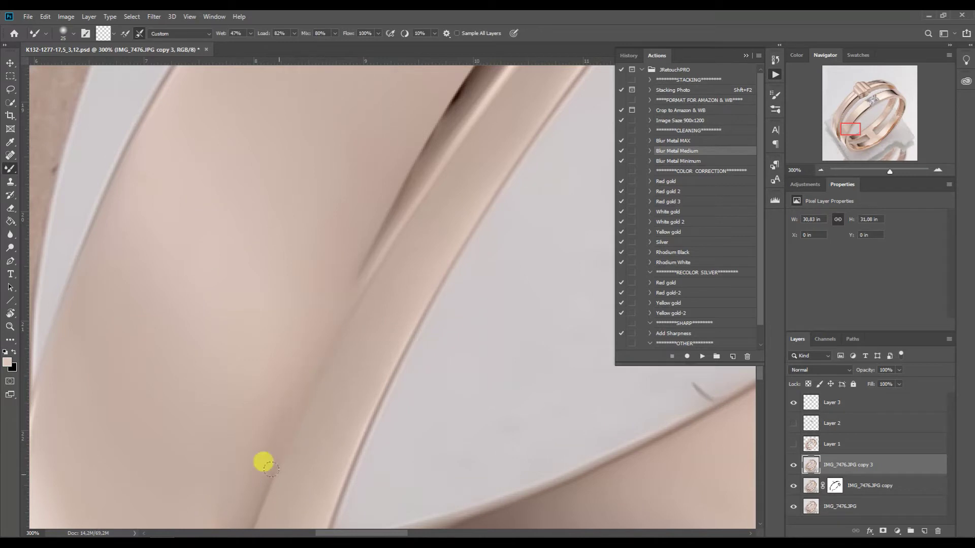
left_click(846, 132)
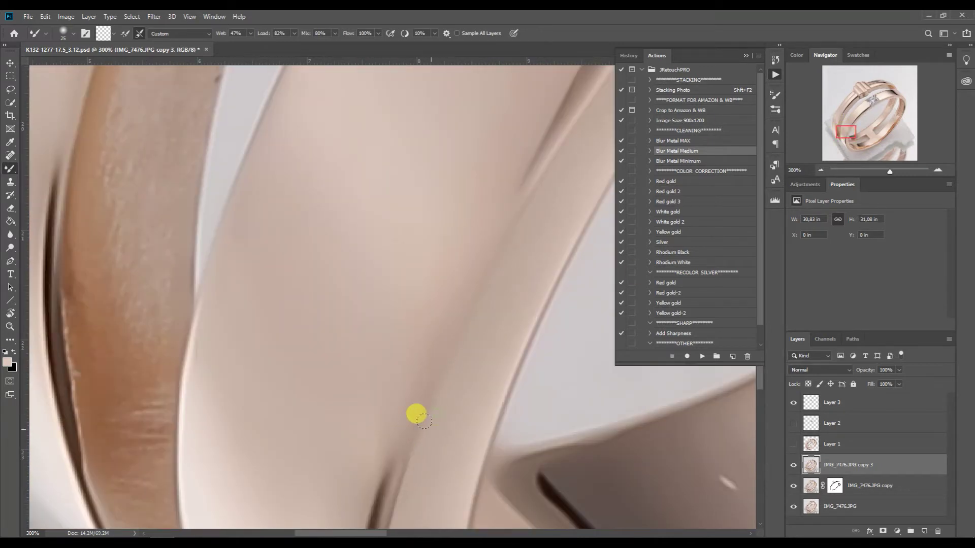
scroll(388, 293, "down", 3)
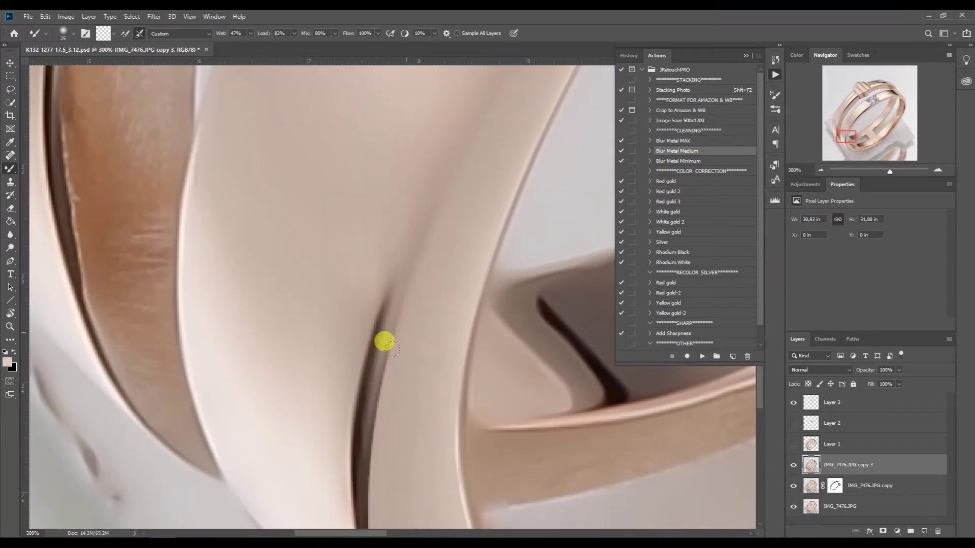
scroll(758, 402, "down", 3)
mouse_move(373, 250)
left_mouse_down()
mouse_move(372, 315)
mouse_move(400, 327)
left_mouse_up()
key("ctrl+minus")
key("ctrl+minus")
key("ctrl+minus")
key("ctrl+minus")
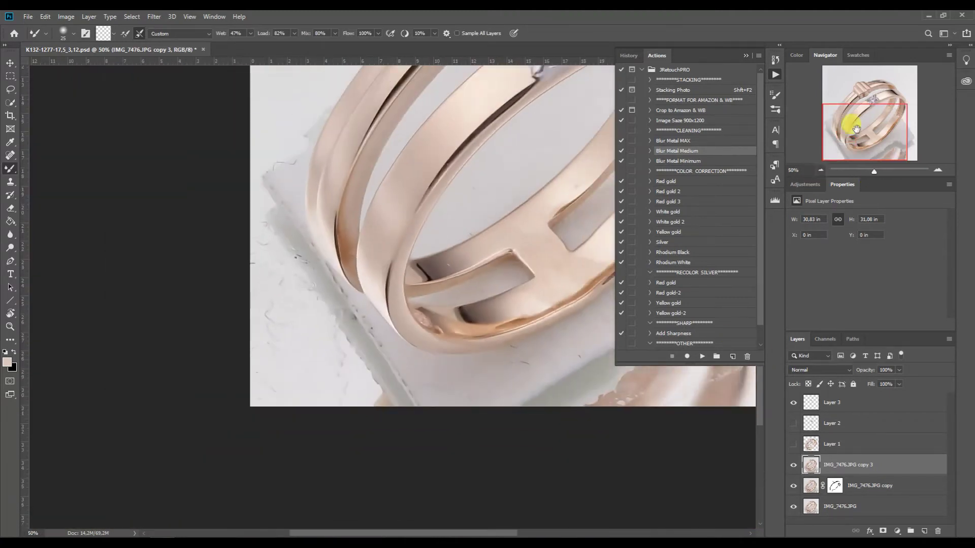
- Run the Add Sharpness action on the retouched photo layer
left_click(746, 55)
left_click(776, 75)
left_click_drag(760, 204, 768, 315)
left_click(683, 313)
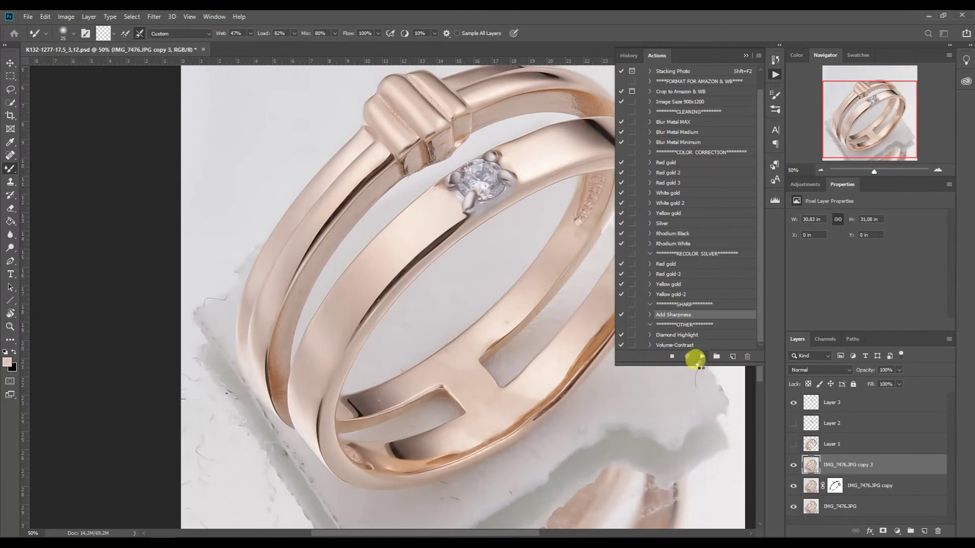
left_click(698, 358)
left_click(746, 56)
- Copy the sharpened ring to a new layer using Layer 1's outline as the selection, and delete Layer 1
left_click(811, 444, "ctrl")
key("ctrl+j")
left_click(813, 449)
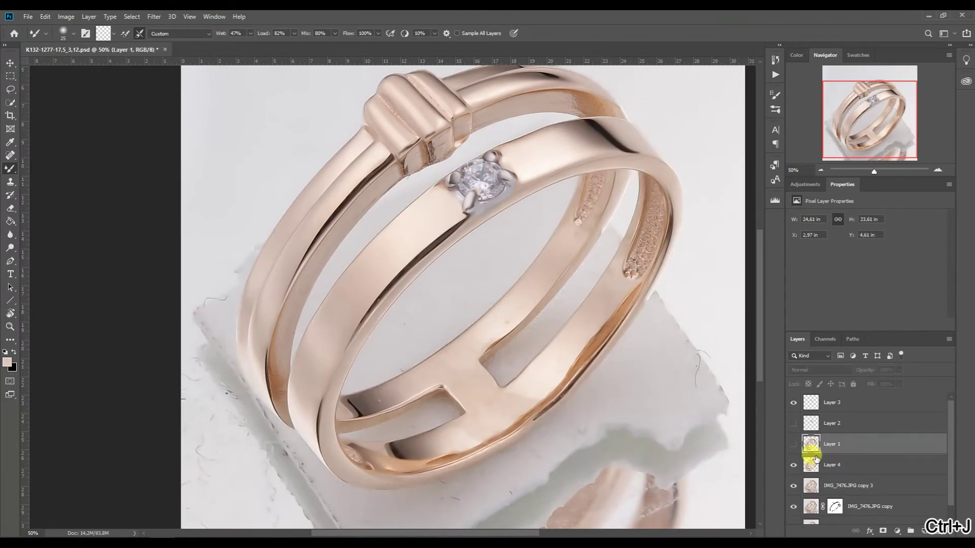
key("Delete")
left_click(814, 447, "ctrl")
left_click(815, 448)
key("ctrl+j")
key("ctrl+z")
- Copy the diamond area to a new layer using Layer 2's outline as the selection, and delete Layer 2
left_click(810, 424, "ctrl")
key("ctrl+j")
left_click(819, 426)
key("Delete")
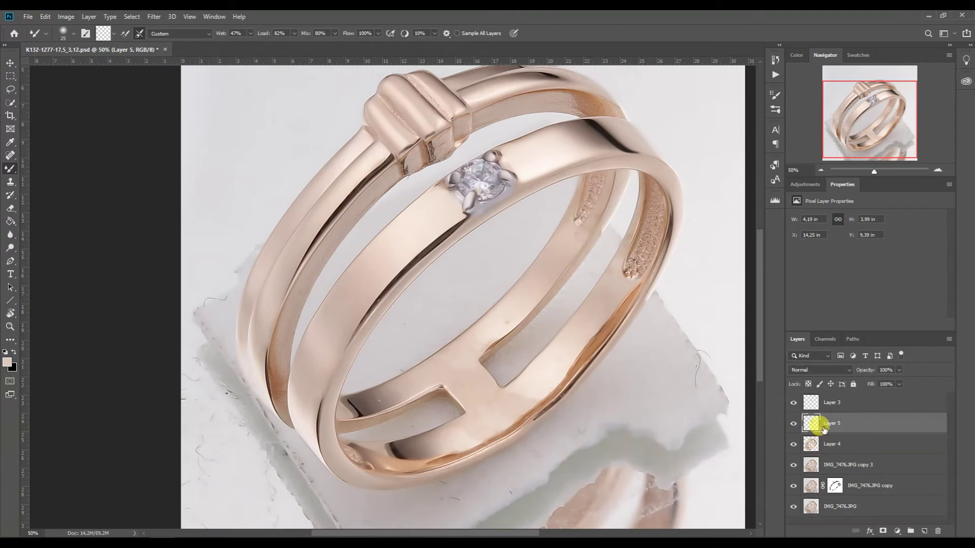
- Add a layer directly above the IMG_7476.JPG copy 3 layer and fill it with white as the ring's background
left_click(829, 465)
left_click(924, 531)
left_click(10, 220)
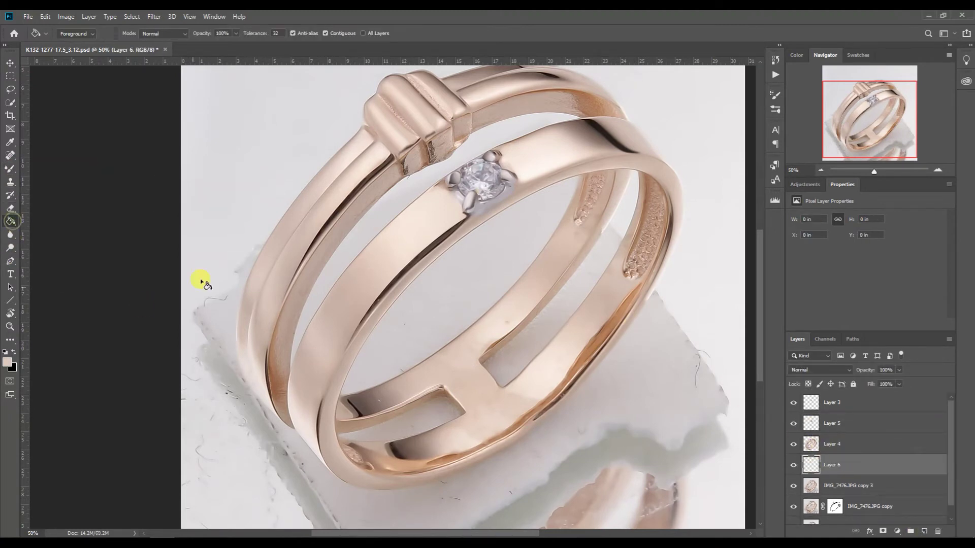
left_click(17, 352)
left_click(253, 173)
key("v")
left_click(821, 172)
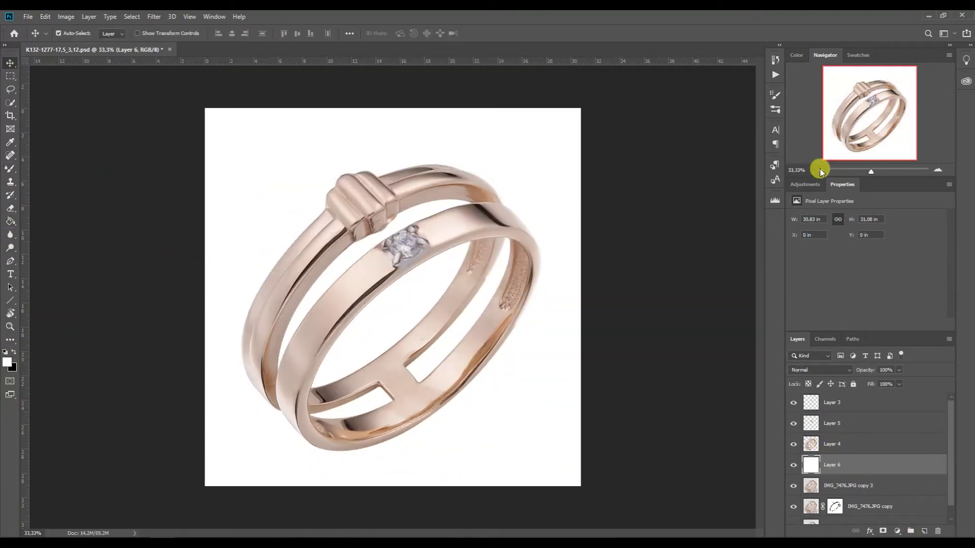
- Open glare-parts from the product parts folder and copy a curved gold piece beside the ring as a colour reference
key("alt+Tab")
double_click(587, 127)
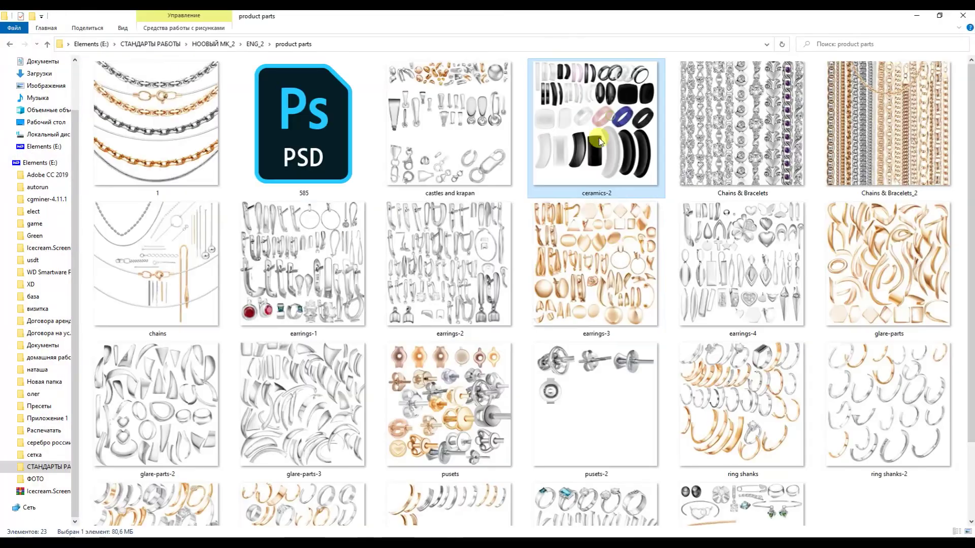
left_click(857, 277)
left_click_drag(889, 264, 436, 84)
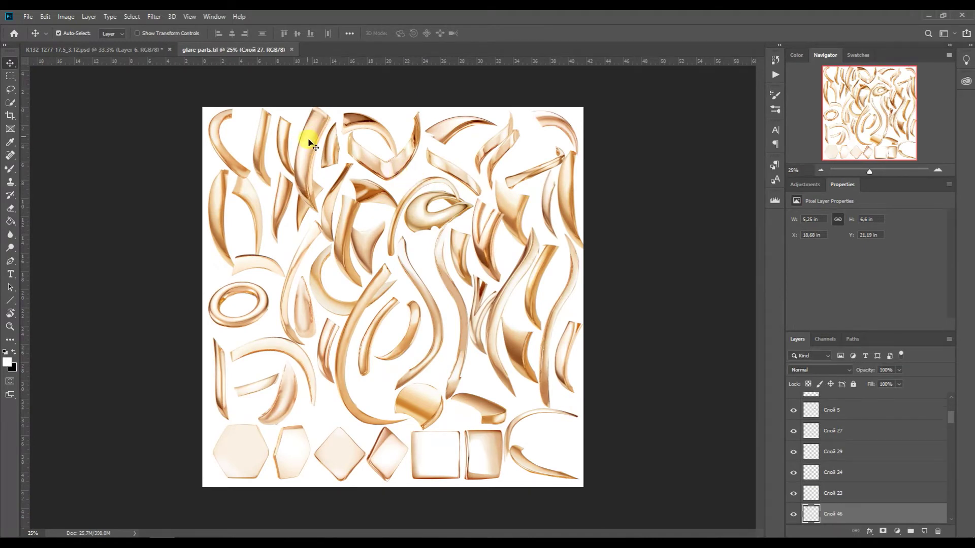
left_click_drag(314, 135, 536, 361)
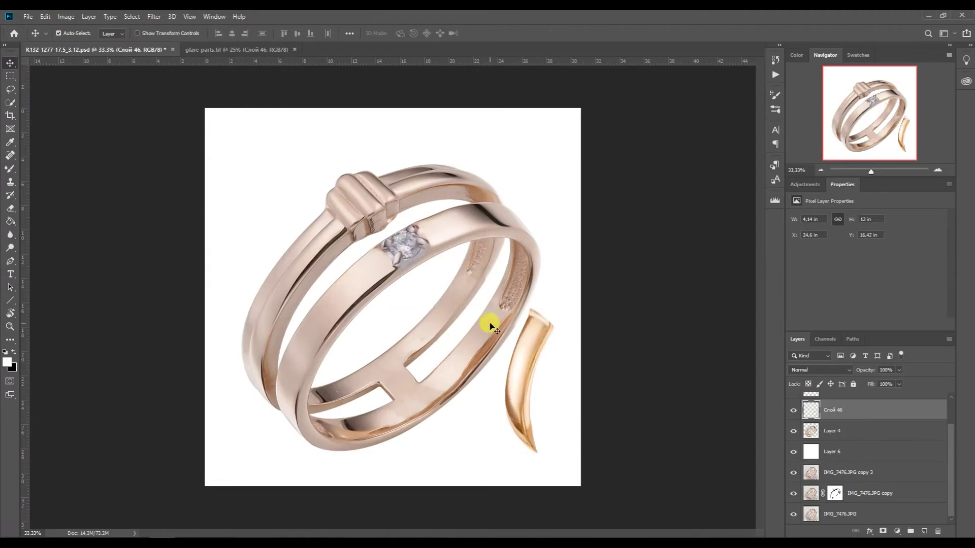
- Run the Red gold colour correction action on the cut-out ring layer
left_click(497, 327)
left_click(774, 76)
left_click(669, 183)
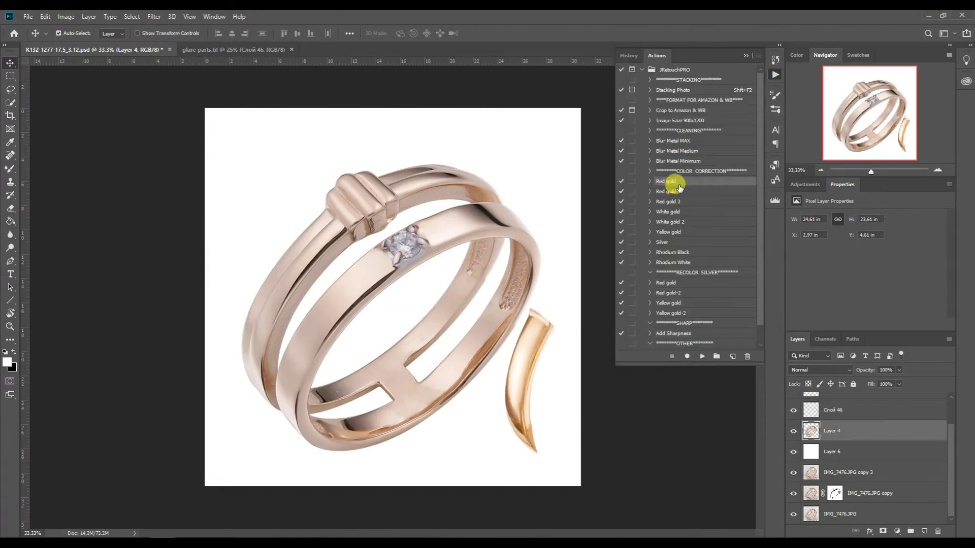
left_click(702, 357)
- Clip the Levels and Color Balance adjustments to the ring layer and set the Levels midtone value to 1.22
left_click(812, 457, "alt")
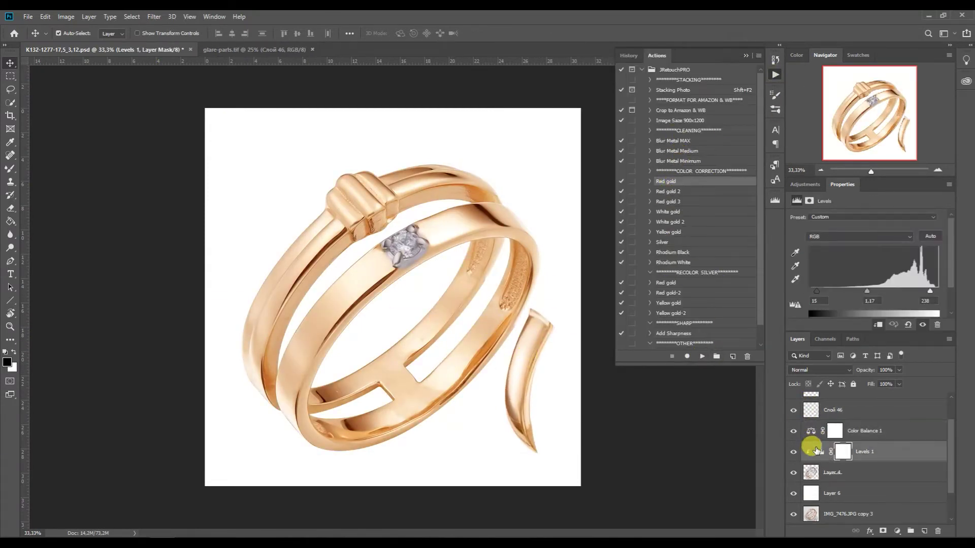
left_click(819, 452)
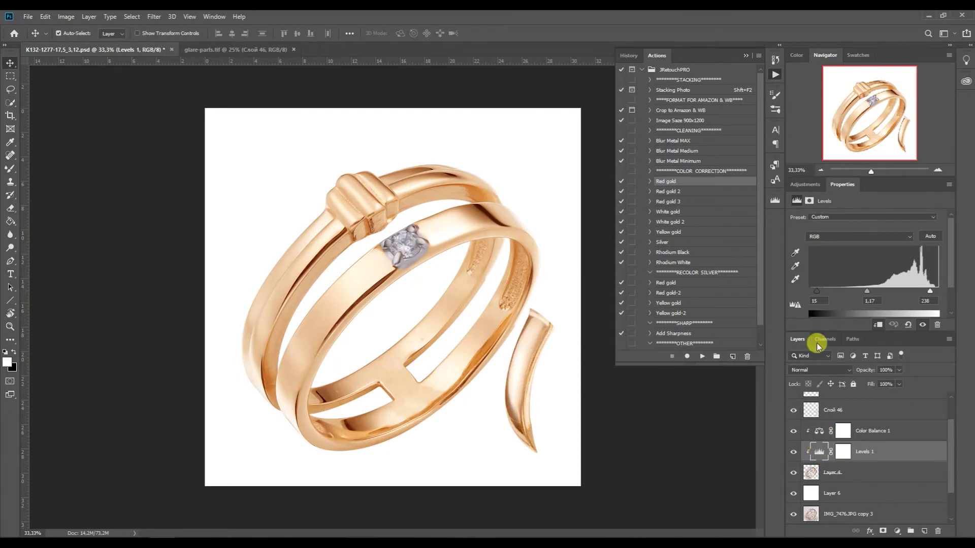
left_click_drag(868, 292, 864, 291)
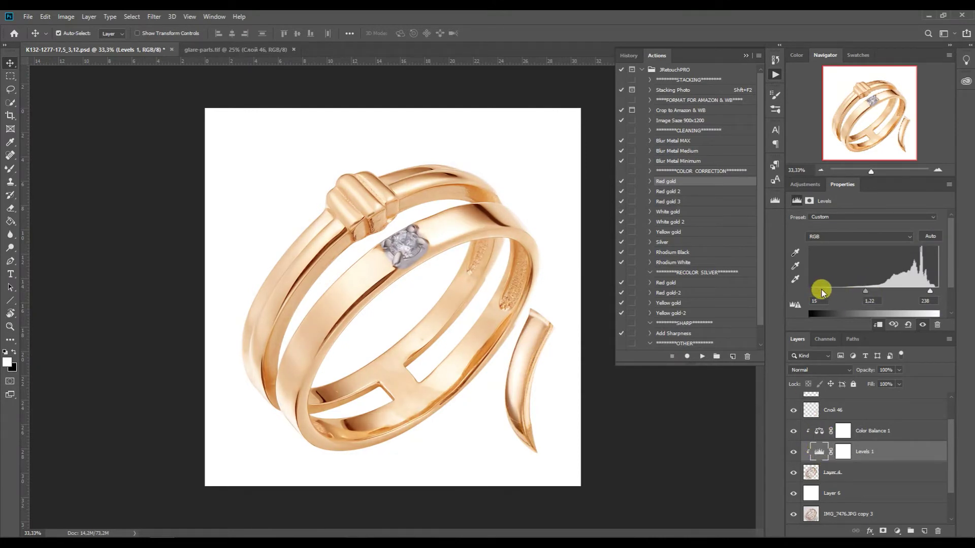
- Fine-tune the Color Balance midtones on the cyan-red and yellow-blue scales, and delete the gold reference piece
left_click(818, 438)
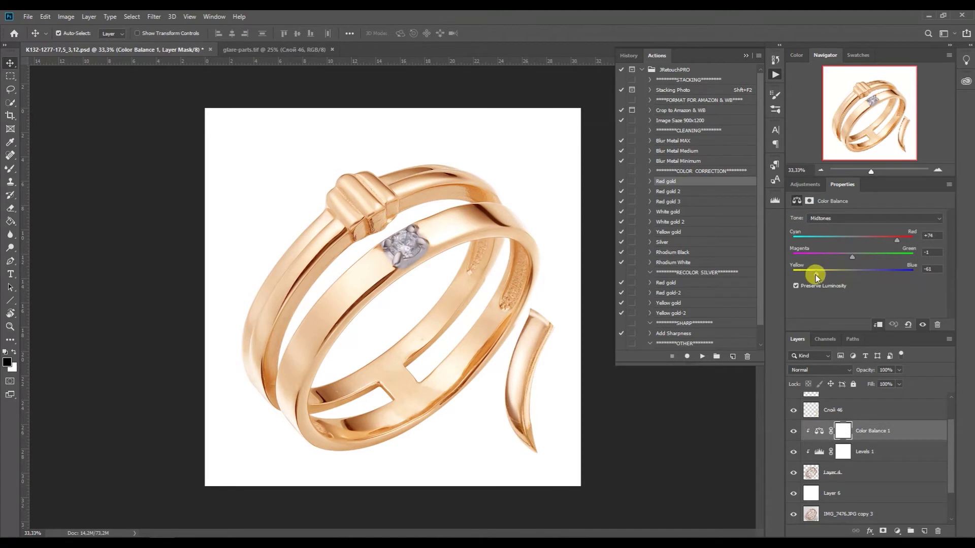
left_click_drag(884, 242, 890, 243)
left_click_drag(816, 274, 827, 273)
left_click(746, 56)
left_click(538, 371)
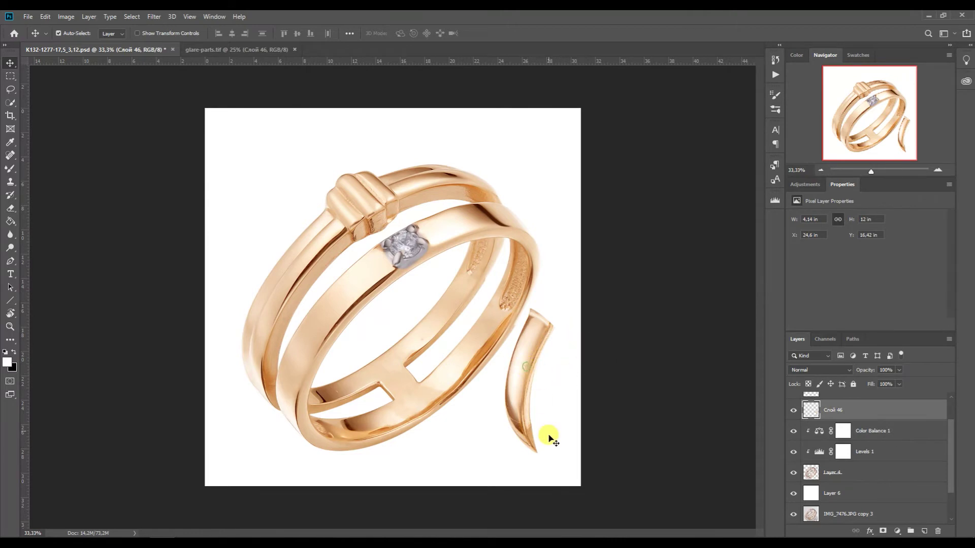
key("Delete")
- Duplicate and merge the ring layer with its Levels and Color Balance adjustments, hiding the original ring layer
left_click(510, 325)
key("p")
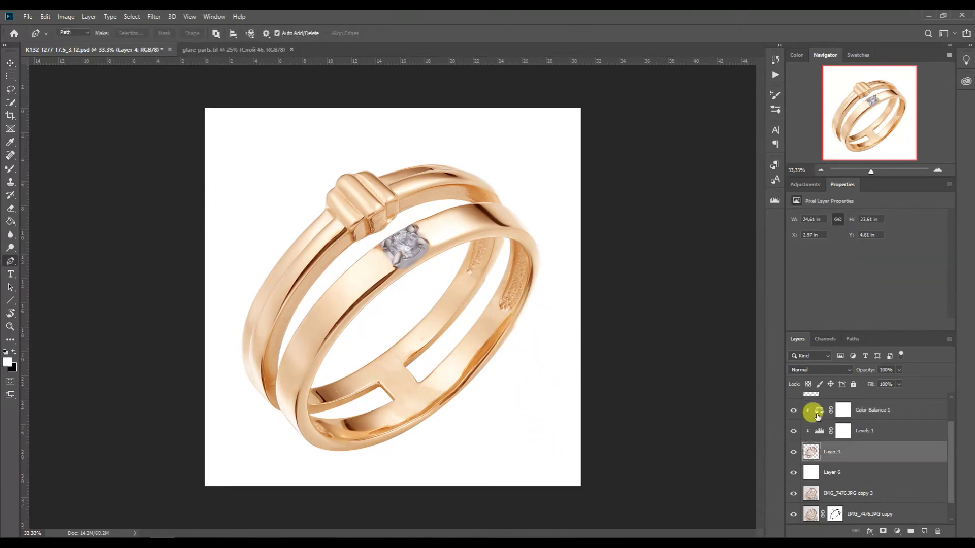
left_click(810, 410, "shift")
key("ctrl+j")
key("ctrl+e")
left_click(793, 472)
- Trace the upper edge of the ring's inner surface with the Pen tool and around the smaller textured recess
left_click(938, 169)
left_click(938, 170)
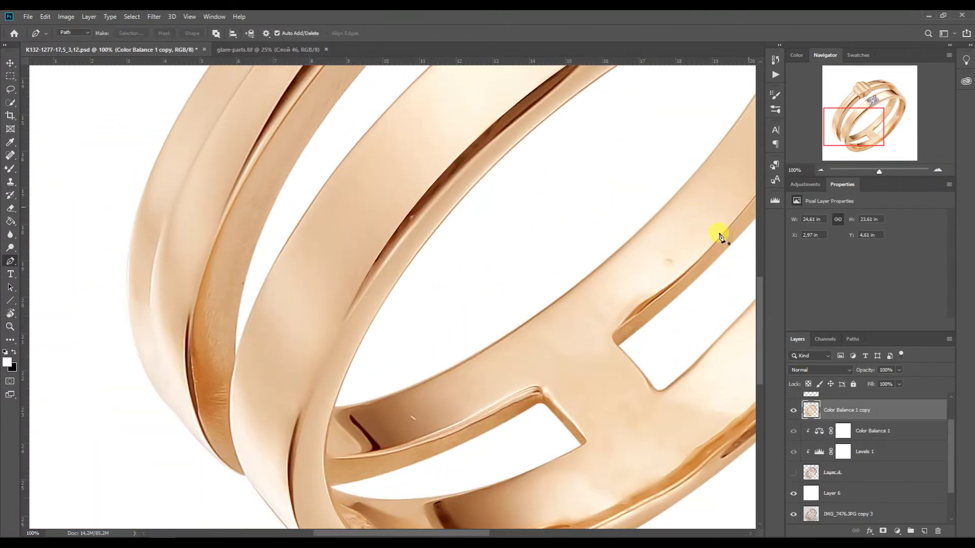
left_click(333, 410)
left_click(632, 239)
left_click_drag(334, 410, 468, 399)
left_click_drag(632, 239, 585, 317)
left_click(603, 196)
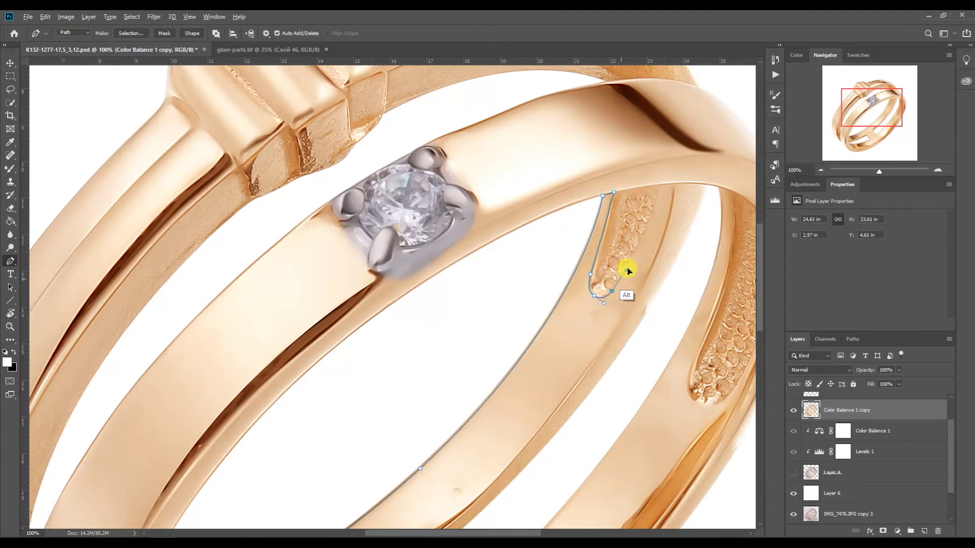
- Continue the path down the inner band's edge to the upper slot and around the slot's lower corner
left_click_drag(661, 186, 642, 252)
left_click_drag(861, 113, 846, 127)
left_click(446, 410)
left_click_drag(671, 113, 671, 156)
left_click_drag(566, 298, 483, 410)
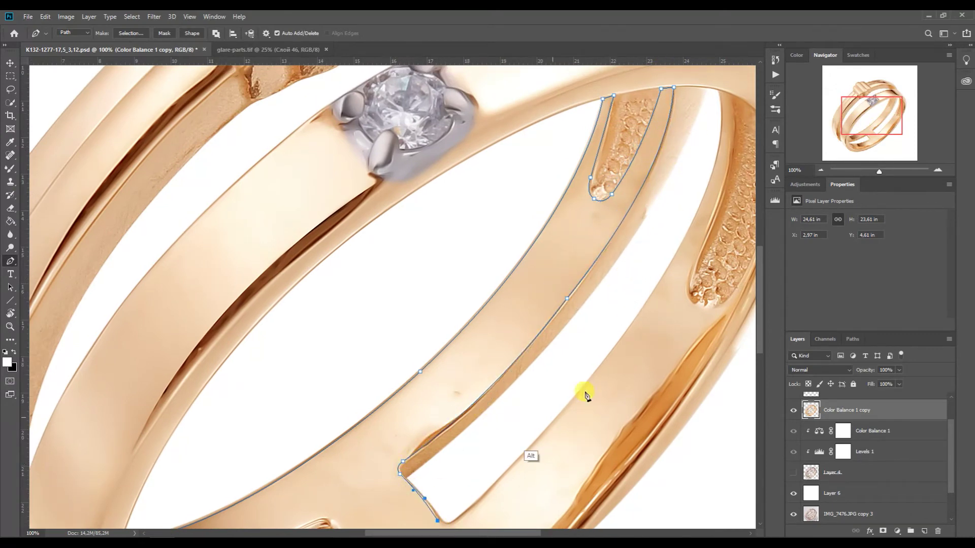
scroll(435, 496, "down", 3)
left_click_drag(447, 454, 448, 453)
left_click_drag(457, 441, 491, 410)
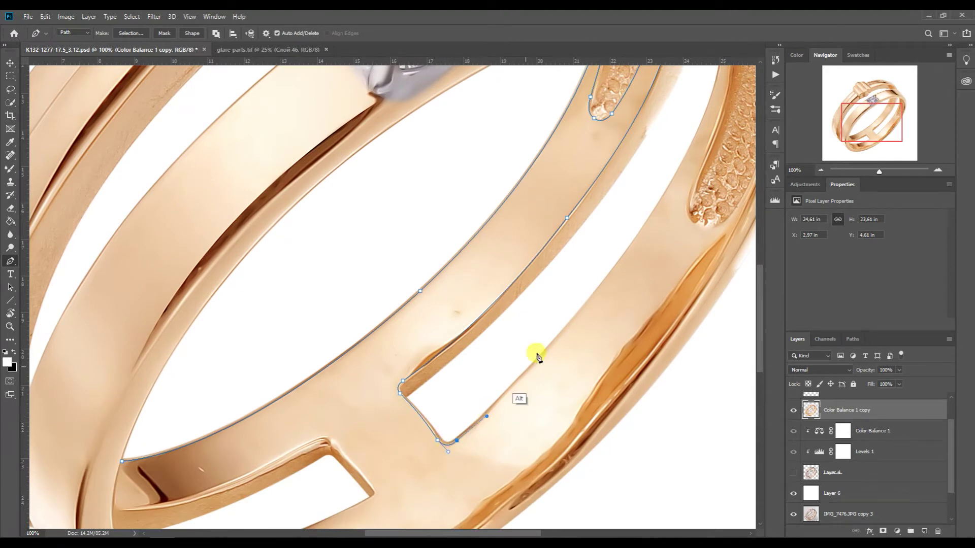
- Continue the path up the slot's opposite edge and around the larger textured recess
left_click_drag(569, 254, 483, 326)
left_click(636, 82)
left_click_drag(404, 483, 660, 146)
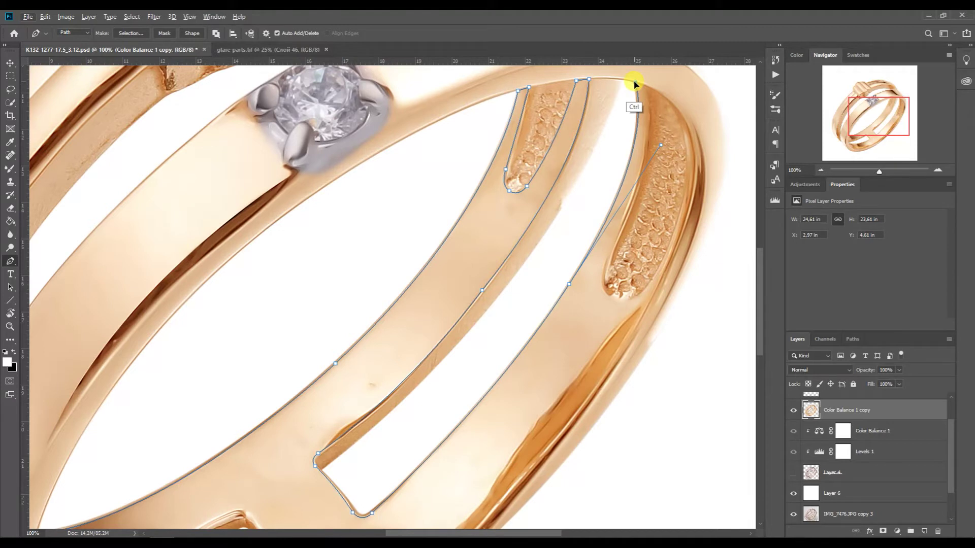
left_click(602, 274)
left_click_drag(649, 109, 654, 171)
left_click(619, 238)
left_click_drag(619, 238, 617, 238)
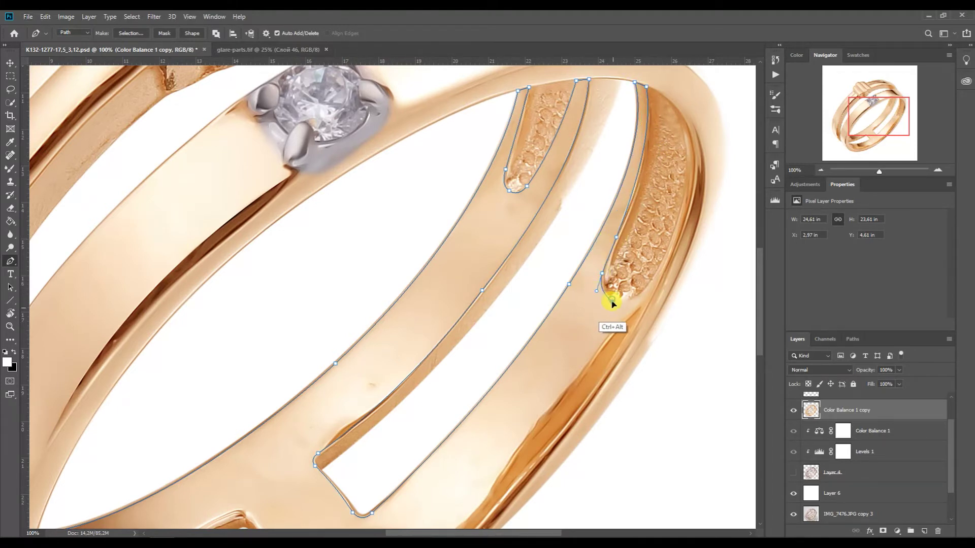
left_click(647, 291)
left_click_drag(646, 289, 720, 168)
- Continue the path from the larger recess down the inner side of the rim to the ring's lower-left curve
left_click_drag(882, 103, 883, 117)
left_click(428, 416)
left_click_drag(655, 202, 687, 342)
scroll(411, 397, "down", 5)
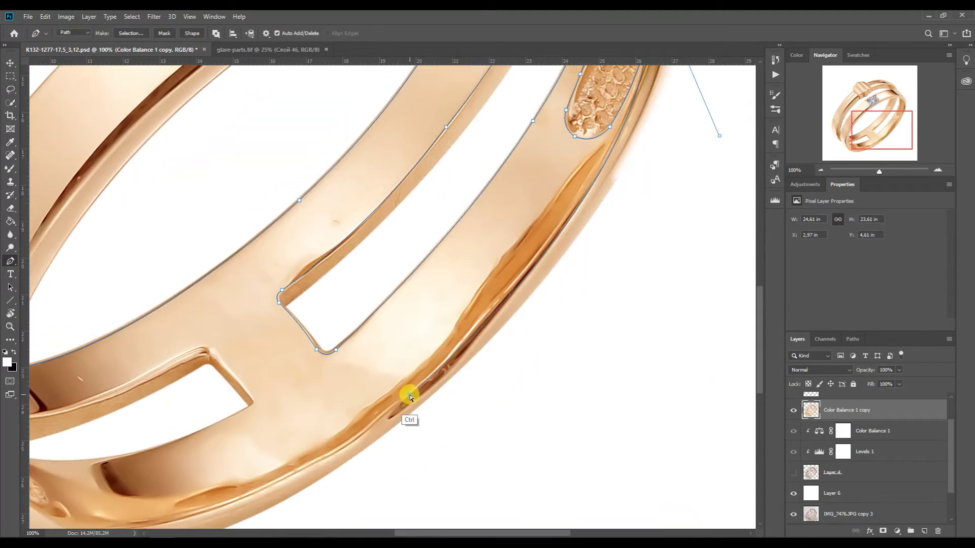
scroll(412, 397, "up", 5)
left_click_drag(683, 268, 664, 138, "alt")
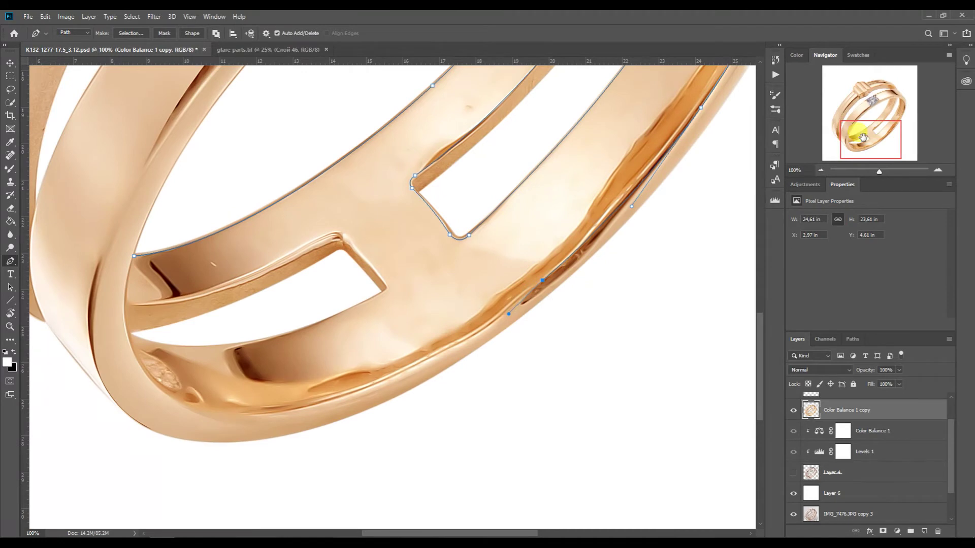
left_click(827, 163)
left_click_drag(654, 297, 394, 496)
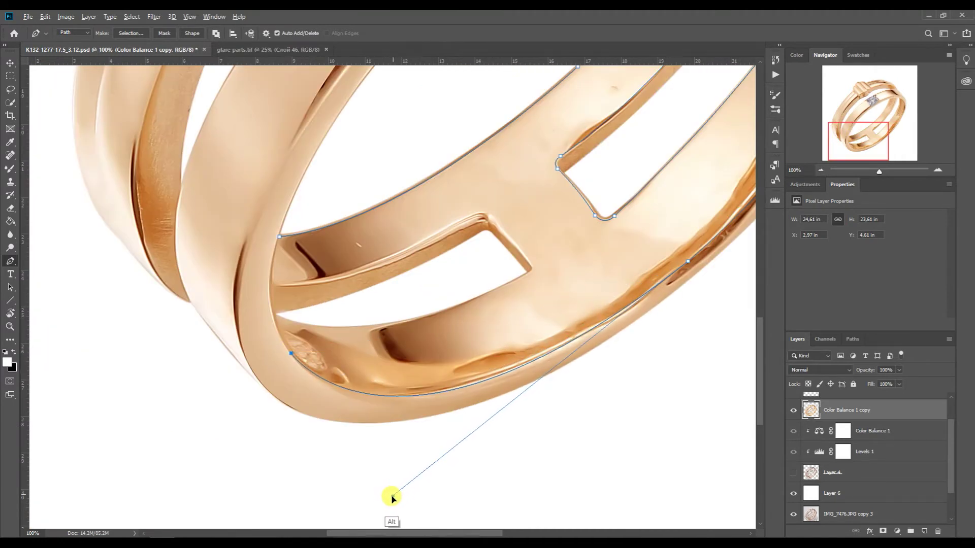
- Trace around the small lower-left recess and the lower slot, and close the inner surface path
left_click_drag(301, 362, 319, 379)
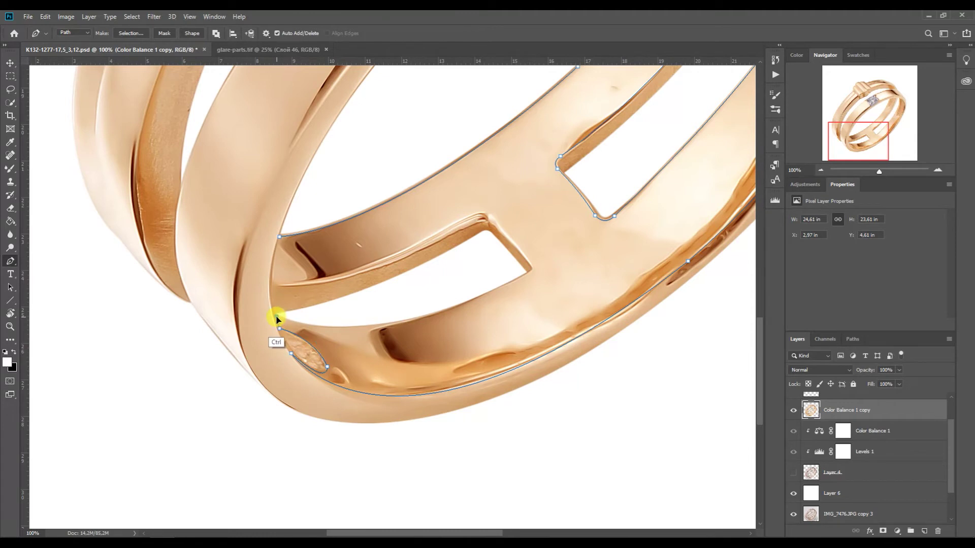
left_click_drag(352, 338, 380, 361)
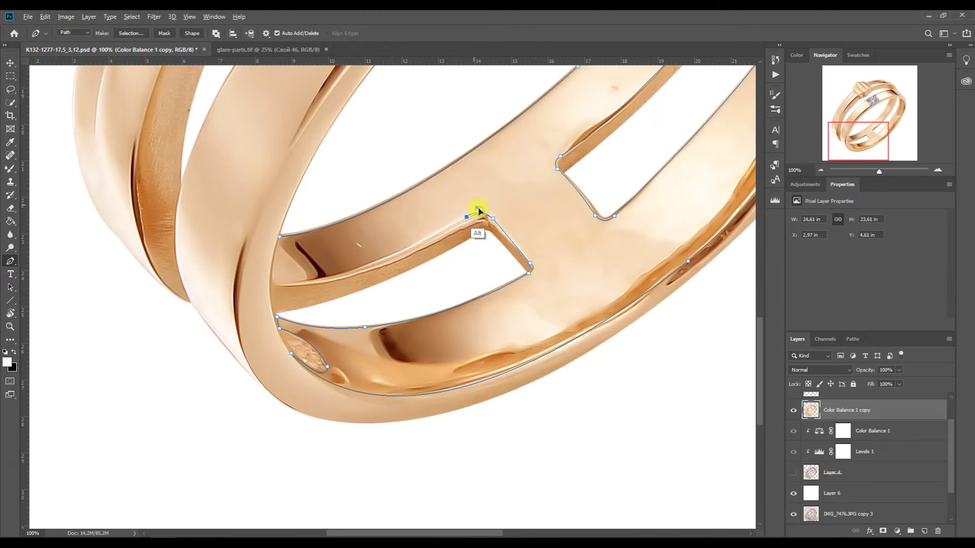
left_click_drag(273, 283, 363, 286)
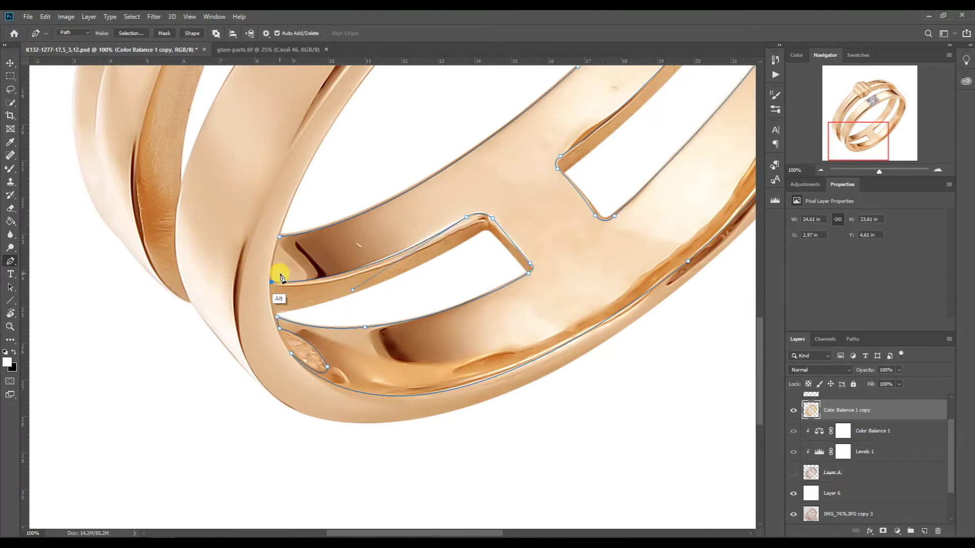
left_click_drag(273, 268, 309, 272)
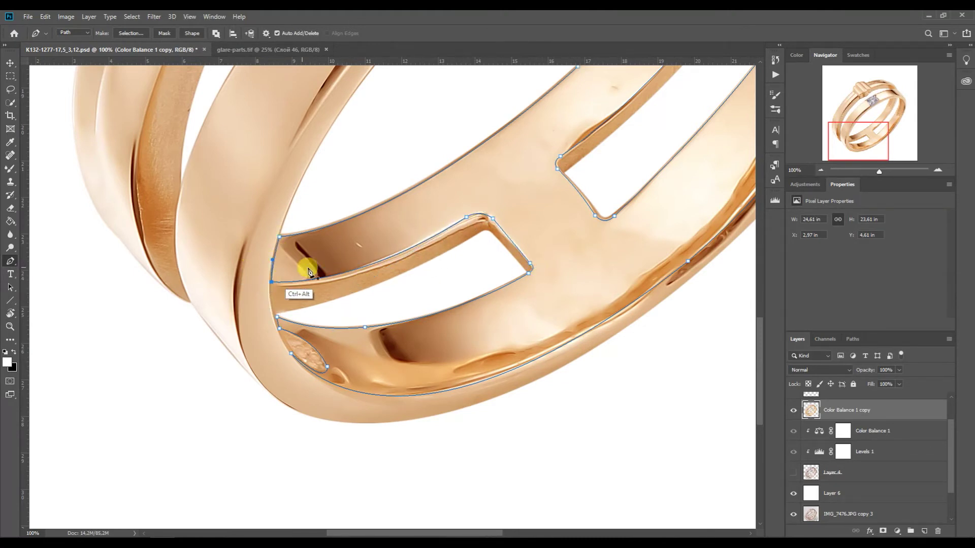
- Load the inner surface path as a selection and copy that area to a new layer
left_click(853, 339)
left_click(798, 356, "ctrl")
left_click(797, 340)
key("ctrl+j")
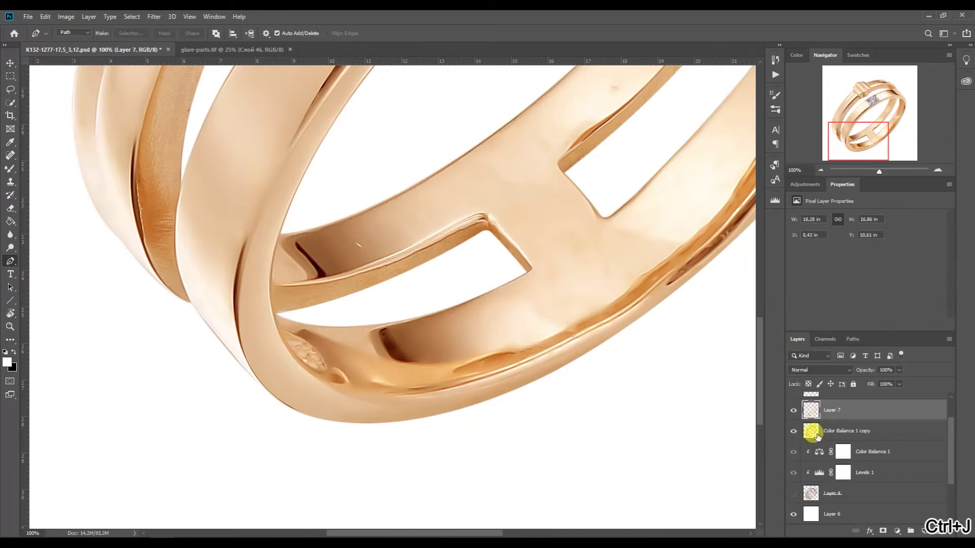
- On the merged ring layer, trace the inner edge of the ring's lower-right rim from the bottom curve up past the recess
left_click(817, 432)
scroll(533, 243, "up", 2)
scroll(533, 244, "right", 4)
left_click(702, 91)
left_click_drag(182, 455, 468, 501)
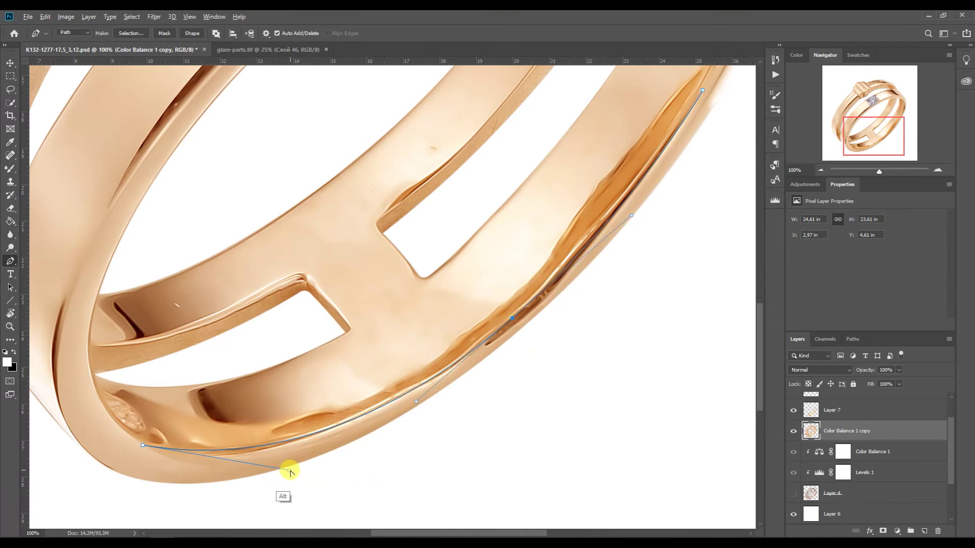
scroll(682, 254, "up", 4)
scroll(682, 254, "right", 2)
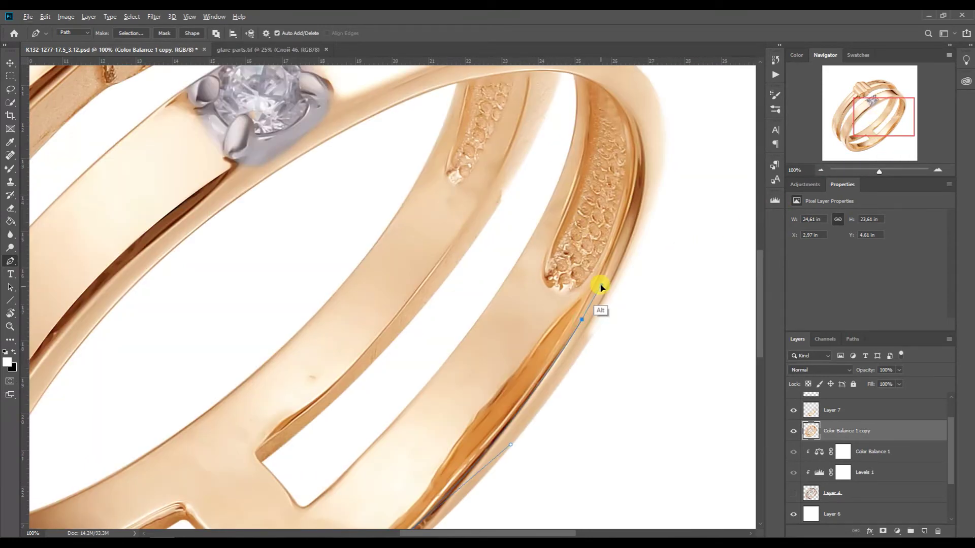
left_click_drag(604, 287, 673, 152)
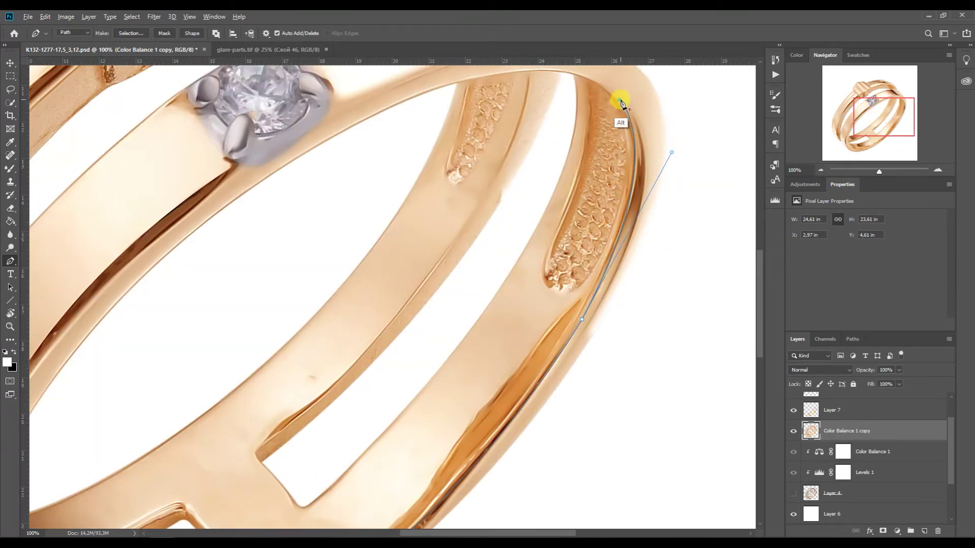
- Continue the path back down the rim's outer edge to the bottom curve, close it, and load it as a selection
left_click_drag(650, 191, 683, 231)
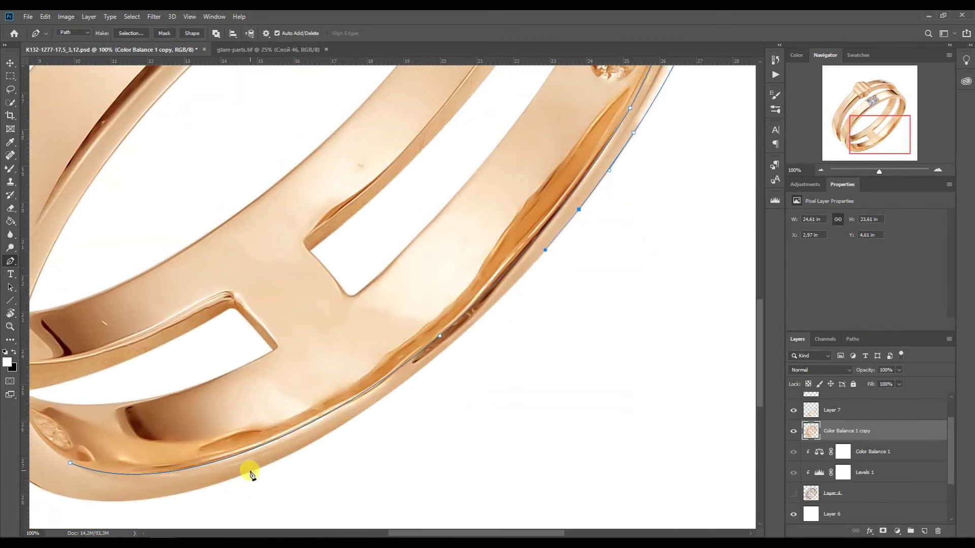
left_click(251, 474)
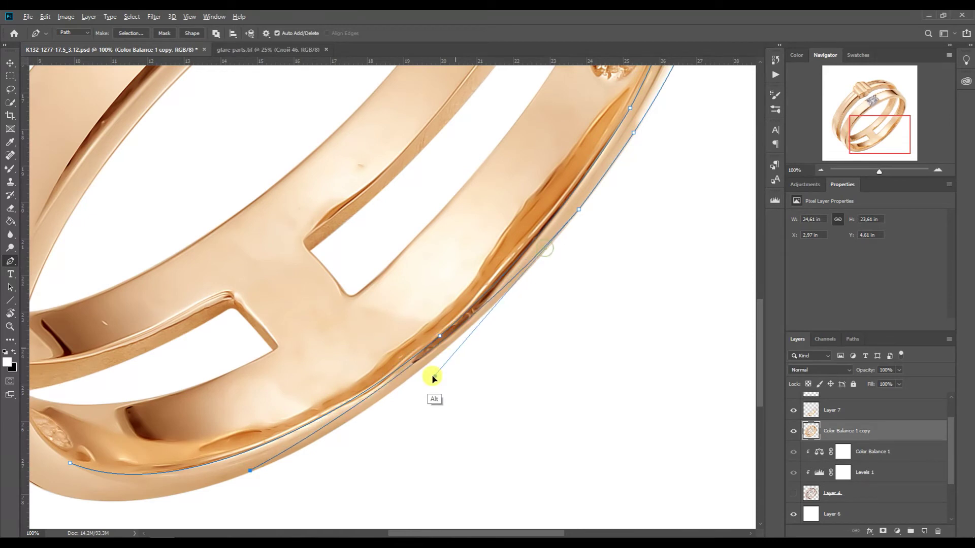
left_click_drag(253, 475, 574, 396)
left_click_drag(391, 386, 465, 438)
right_click(523, 386)
left_click(570, 204)
key("Return")
- Add a new layer, sample the rim's beige-gold colour, and paint the lower part of the selected rim with a large Brush
right_click(10, 168)
left_click(54, 170)
left_click(924, 531)
left_click(542, 398, "alt")
mouse_move(529, 391)
left_mouse_down()
mouse_move(665, 314)
mouse_move(842, 264)
left_mouse_up()
left_click(862, 132)
left_click(885, 112)
mouse_move(513, 391)
left_mouse_down()
mouse_move(599, 251)
mouse_move(593, 216)
left_mouse_up()
- Resample the gold colour farther up the rim, paint the rest of the selected rim evenly, and deselect it
left_click(573, 107, "alt")
mouse_move(594, 114)
left_mouse_down()
mouse_move(625, 127)
mouse_move(625, 266)
left_mouse_up()
left_click(879, 127)
left_click_drag(594, 233, 442, 392)
left_click_drag(339, 436, 431, 287)
mouse_move(508, 192)
left_mouse_down()
mouse_move(352, 289)
mouse_move(350, 306)
mouse_move(492, 186)
left_mouse_up()
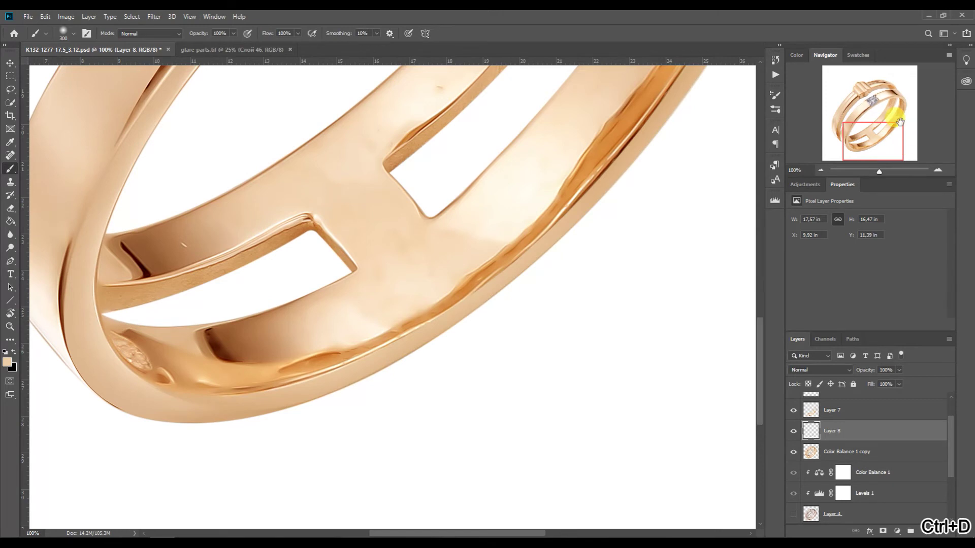
- Make Layer 7 the active layer and open ring shanks-4 from the product parts folder in Photoshop
left_click_drag(903, 127, 901, 114)
left_click(11, 207)
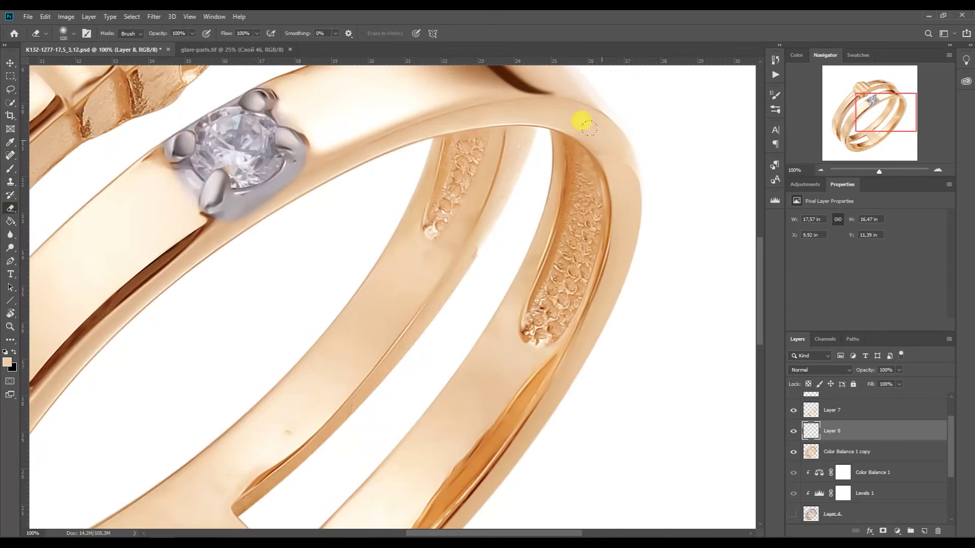
left_click_drag(867, 108, 847, 104)
left_click(813, 414)
left_click(822, 170)
left_click(822, 170)
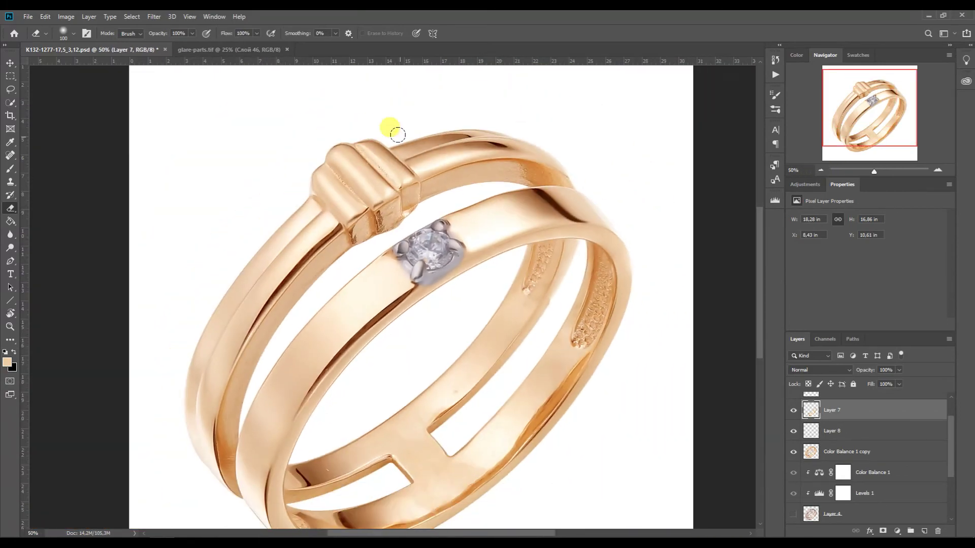
key("alt+Tab")
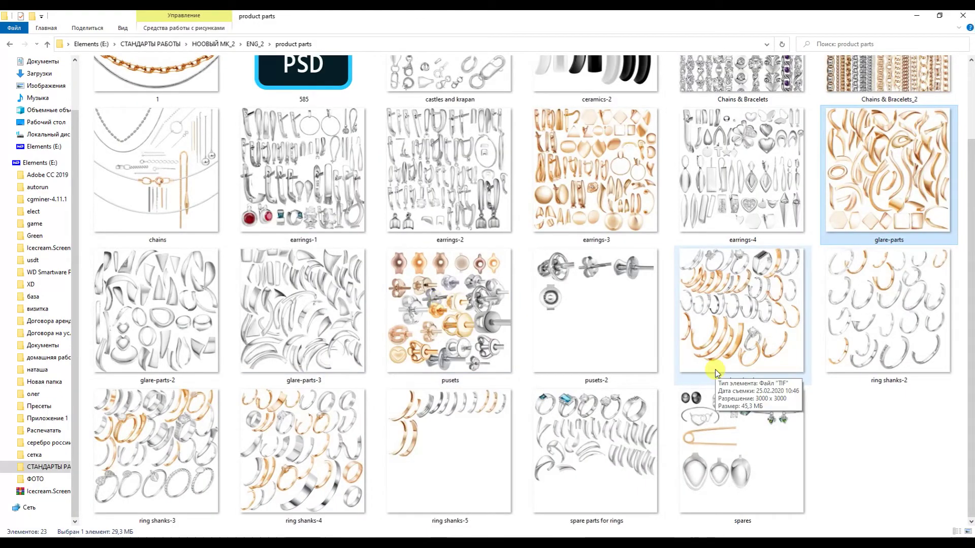
left_click(311, 434)
left_click_drag(309, 431, 367, 46)
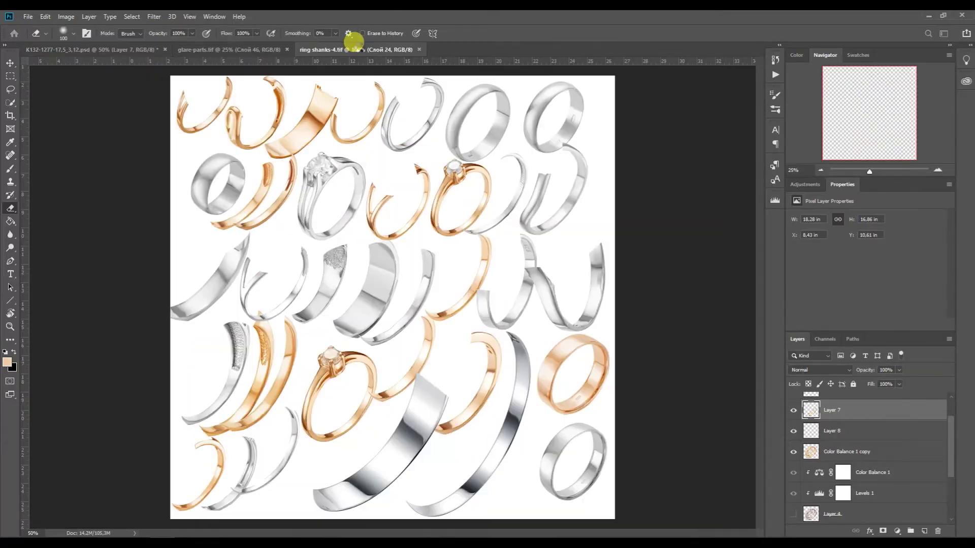
- Move the wide gold shank from ring shanks-4 into the ring document and enlarge it to cover the ring's lower inside surface
left_click(10, 63)
left_click(115, 49)
key("ctrl+minus")
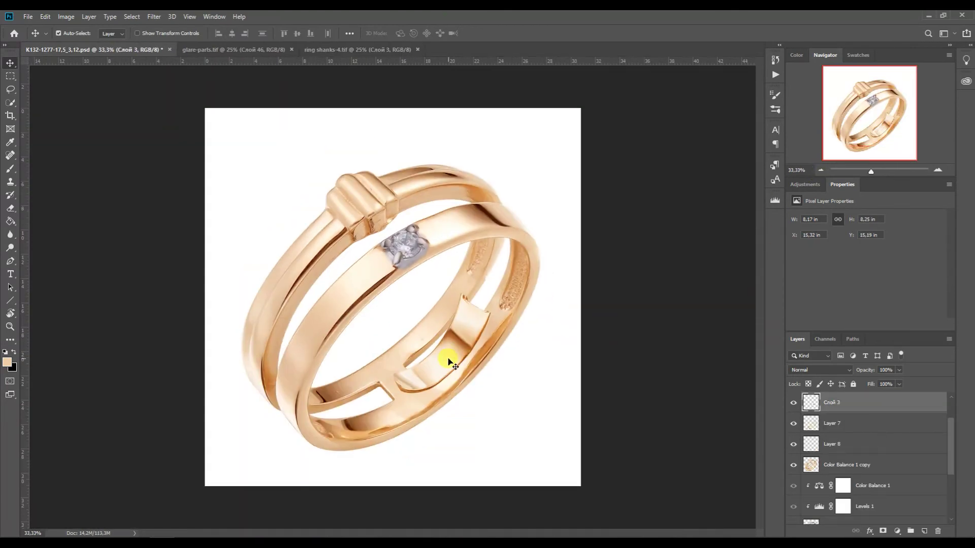
key("ctrl+t")
left_click_drag(491, 393, 540, 474)
left_click_drag(457, 366, 453, 366)
key("Return")
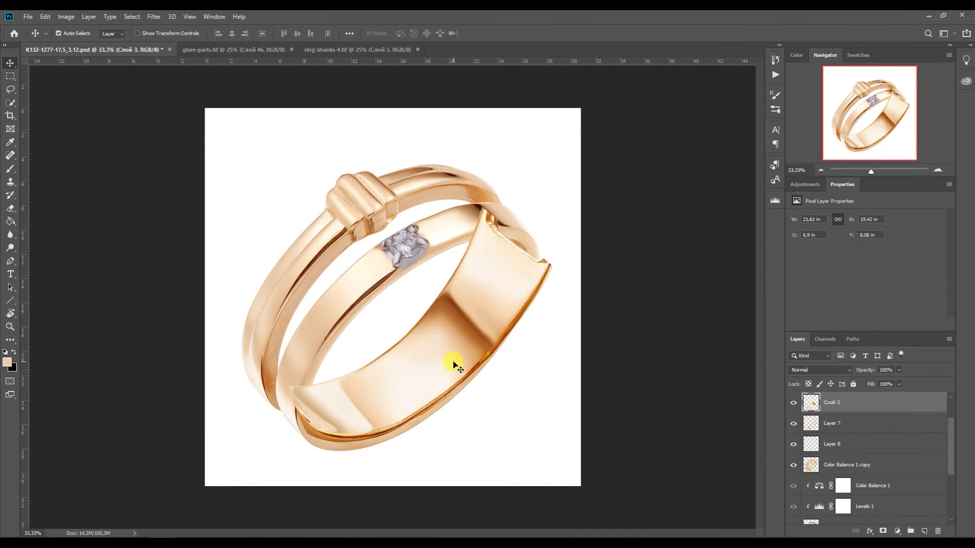
- Clip the shank to Layer 7 and warp its lower and outer edges to follow the curve of the ring's inside surface
left_click(810, 414, "alt")
key("ctrl+t")
right_click(371, 264)
left_click(414, 355)
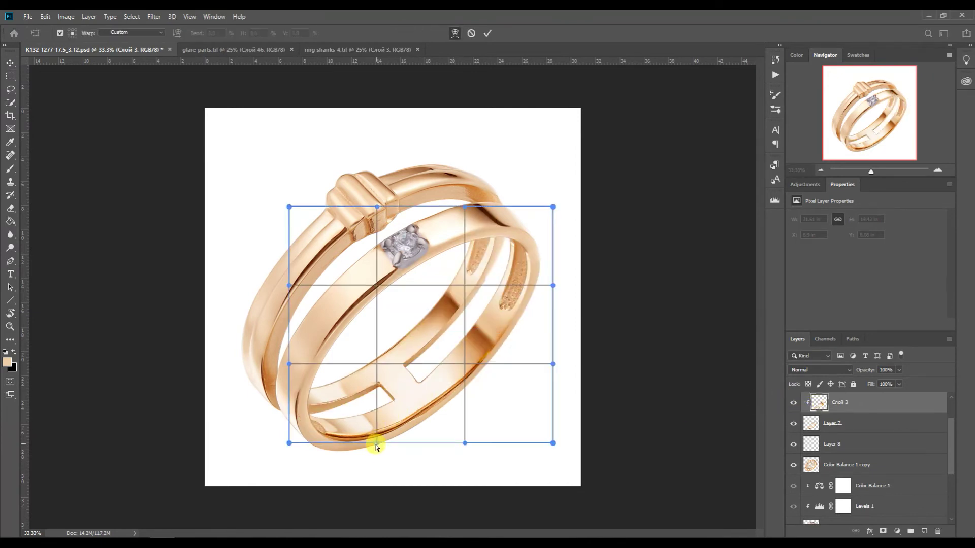
left_click_drag(377, 443, 378, 460)
left_click_drag(289, 443, 289, 448)
mouse_move(465, 443)
left_mouse_down()
mouse_move(474, 445)
mouse_move(471, 435)
left_mouse_up()
left_click_drag(553, 443, 558, 445)
mouse_move(558, 367)
left_mouse_down()
mouse_move(543, 354)
mouse_move(550, 360)
left_mouse_up()
mouse_move(553, 285)
left_mouse_down()
mouse_move(529, 285)
mouse_move(548, 290)
left_mouse_up()
left_click_drag(553, 207, 557, 183)
- Refine the shank's warp by pulling its lower edge and lower-right corner outward past the ring's rim, and apply it
left_click_drag(376, 363, 377, 352)
mouse_move(476, 437)
left_mouse_down()
mouse_move(483, 452)
mouse_move(457, 425)
mouse_move(478, 454)
left_mouse_up()
left_click_drag(377, 460, 375, 455)
left_click_drag(289, 448, 288, 452)
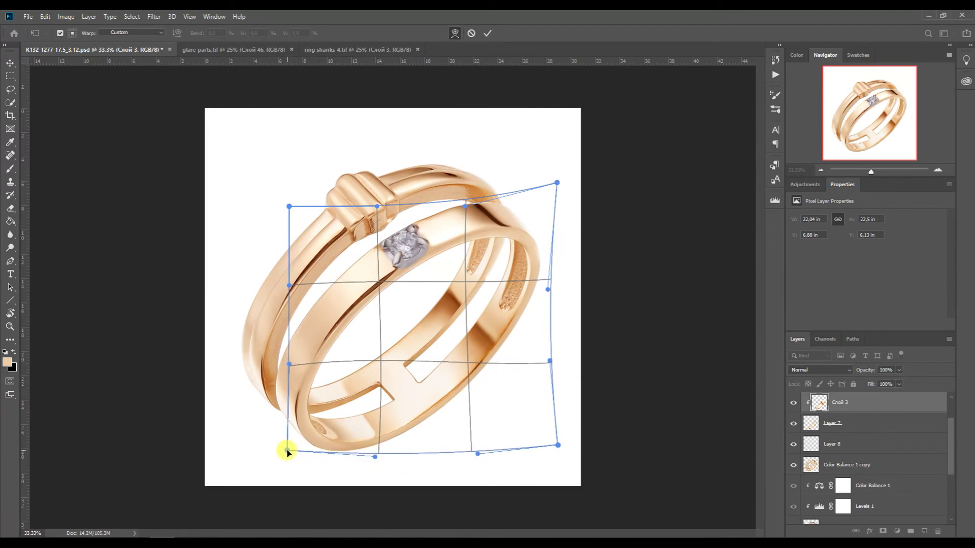
left_click_drag(550, 361, 559, 365)
left_click_drag(558, 446, 562, 448)
left_click_drag(477, 453, 484, 462)
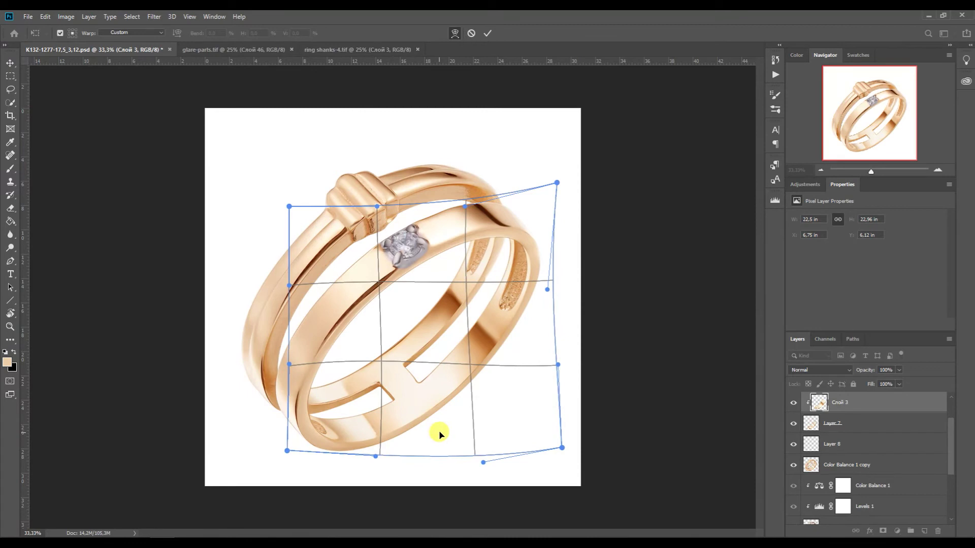
key("Return")
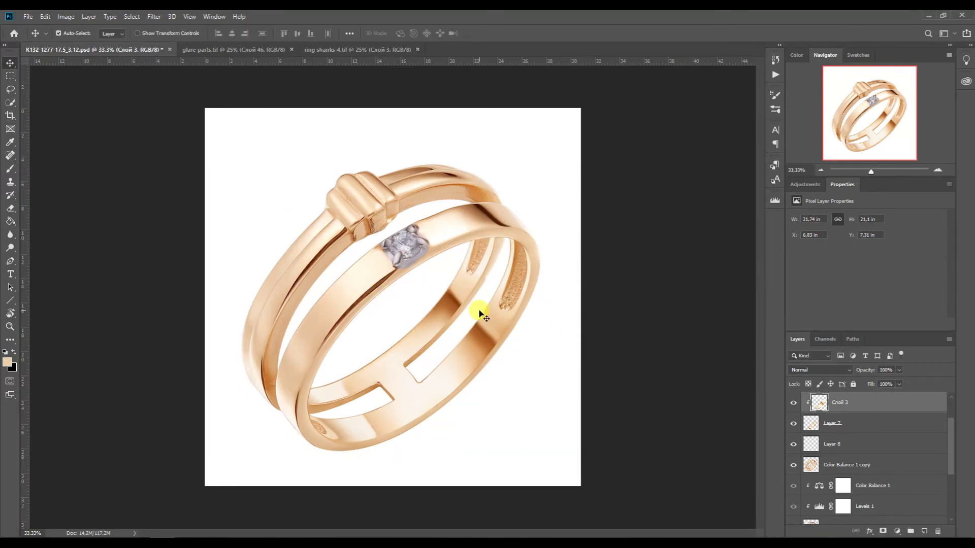
- On a new layer, draw a thin crescent path along the lower-right rim's inner edge and load it as a selection with 0.5-pixel feather
left_click(925, 531)
key("p")
left_click(938, 171)
left_click(938, 171)
left_click_drag(490, 492, 476, 400)
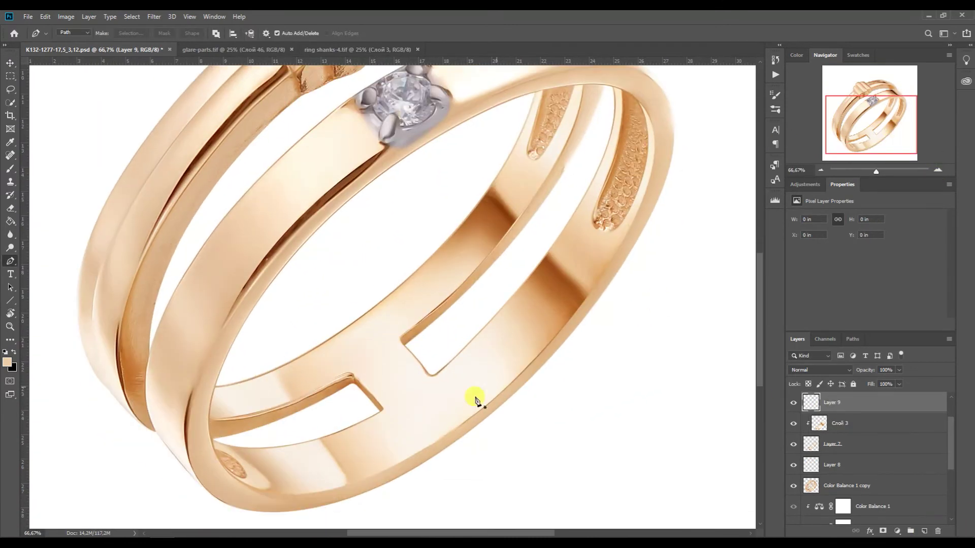
left_click(639, 210, "alt")
left_click_drag(323, 491, 538, 443)
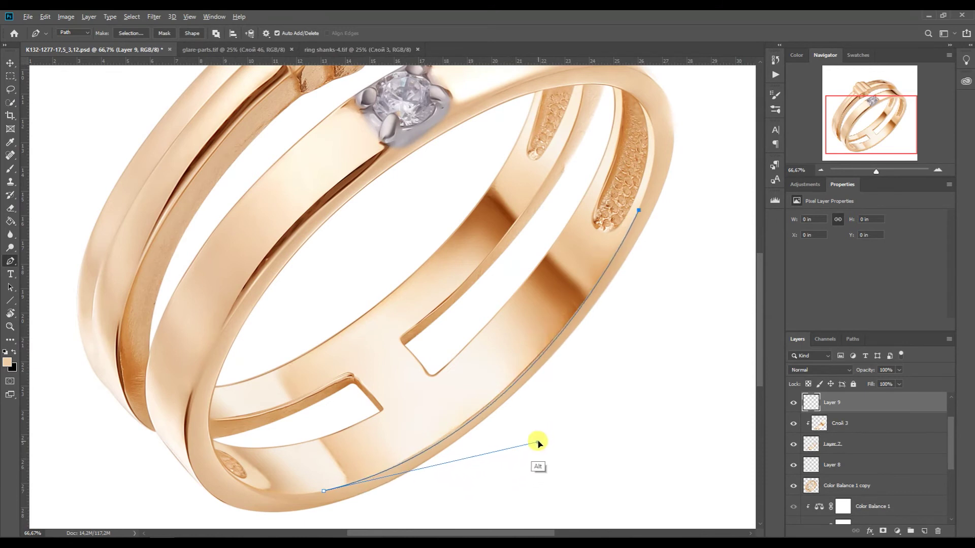
left_click_drag(569, 308, 536, 440)
right_click(498, 399)
left_click(550, 192)
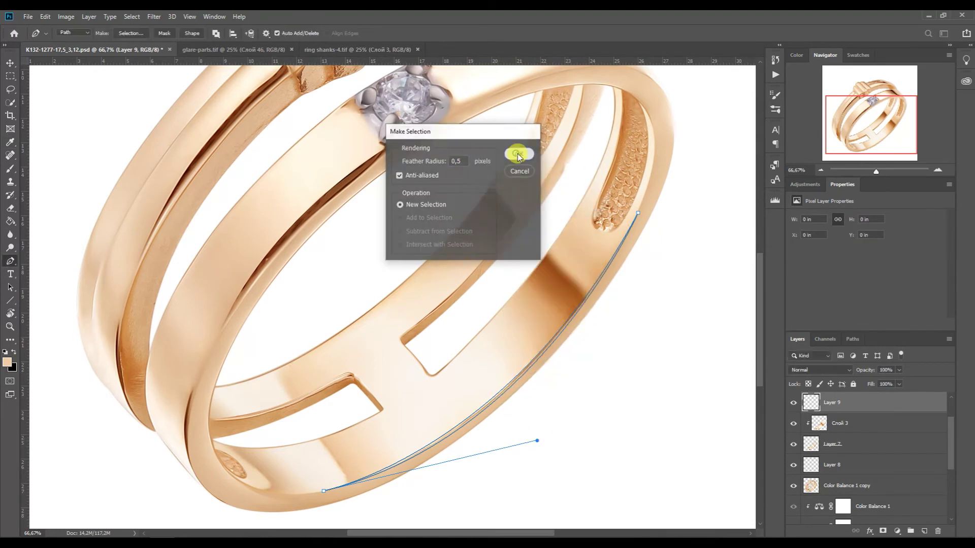
left_click(518, 152)
- Sample dark brown from the ring's reflection, paint the selected crescent along the rim with the Brush, and deselect it
key("b")
left_click(197, 159, "alt")
left_click_drag(546, 337, 528, 413)
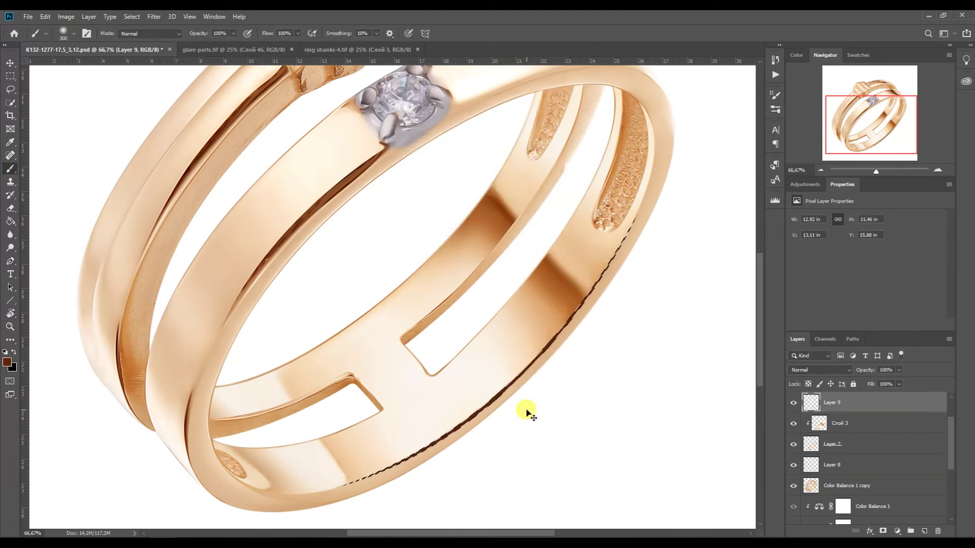
key("ctrl+d")
- Run the Blur Metal MAX action on the clipped shank layer Слой 3
left_click(858, 424)
left_click(776, 75)
left_click(679, 142)
left_click(938, 170)
left_click(939, 169)
left_click(889, 124)
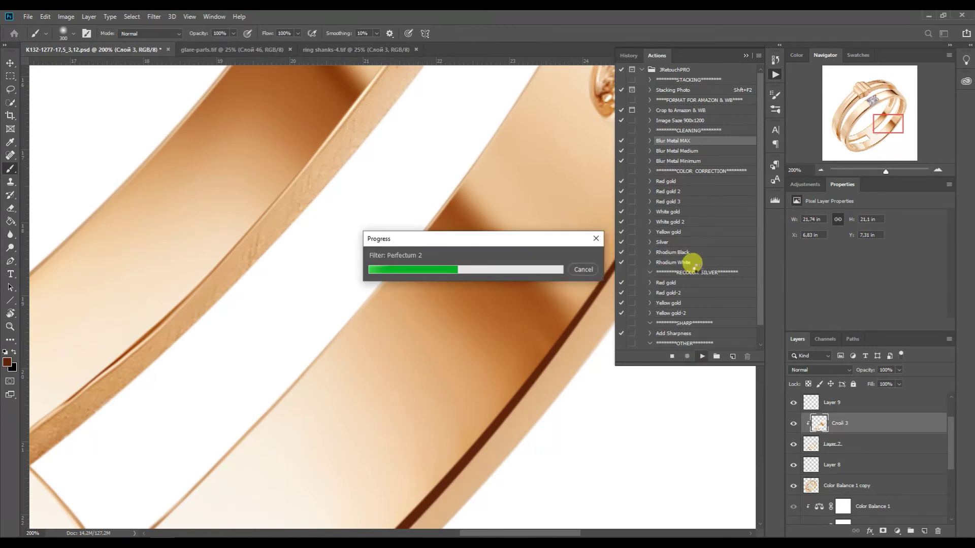
- Duplicate Color Balance 1 copy as a layer clipped to the original, with the ring's outline loaded as a selection
mouse_move(858, 133)
left_mouse_down()
mouse_move(868, 122)
mouse_move(853, 136)
left_mouse_up()
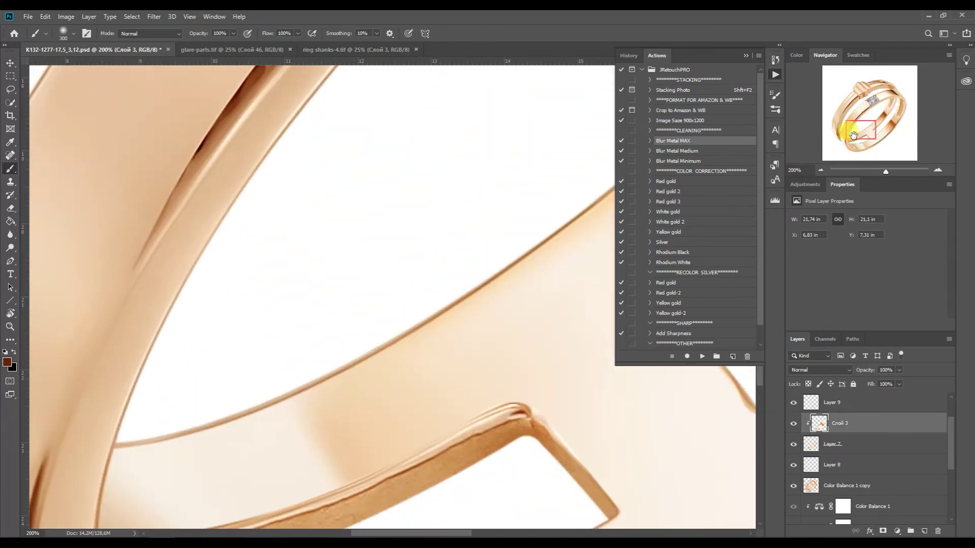
left_click(815, 486)
key("ctrl+j")
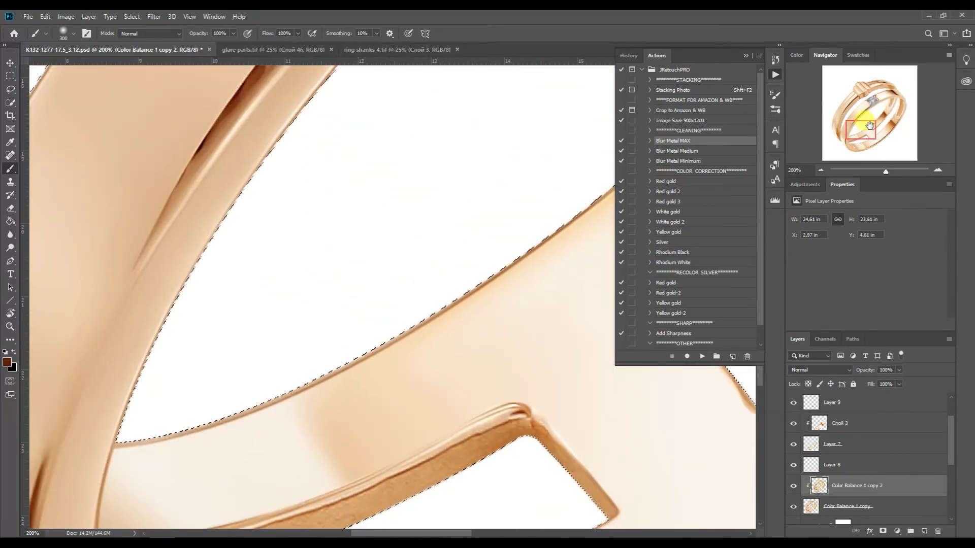
- Sample brown from the back band's dark reflection and paint a thin line along the band's inner edge with a smaller Brush
left_click_drag(864, 127, 882, 116)
left_click(519, 157, "alt")
key("bracketleft")
key("bracketleft")
key("bracketleft")
key("bracketleft")
key("bracketleft")
key("bracketleft")
key("bracketleft")
key("bracketleft")
key("bracketleft")
key("bracketleft")
key("bracketleft")
key("bracketleft")
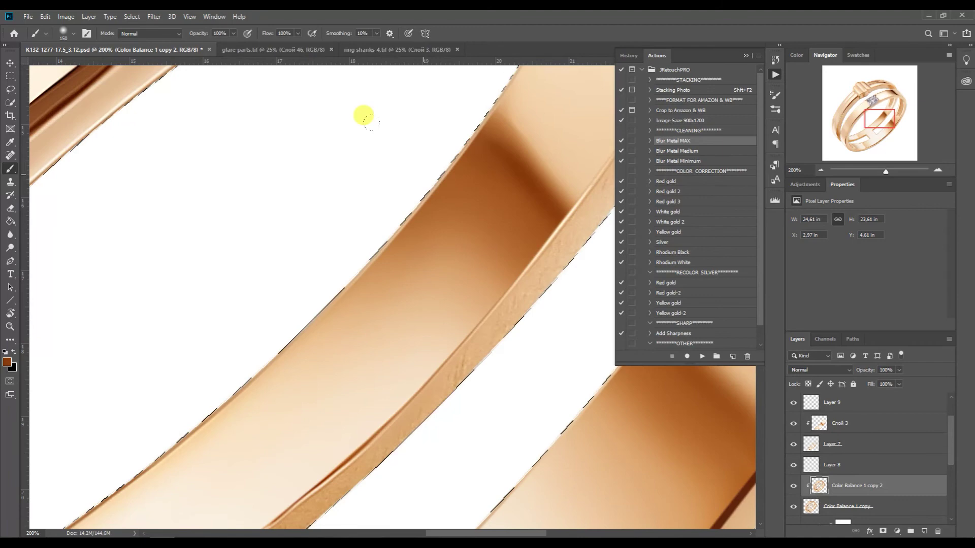
mouse_move(443, 155)
left_mouse_down()
mouse_move(376, 237)
mouse_move(179, 431)
left_mouse_up()
left_click_drag(880, 119, 869, 125)
left_click_drag(430, 304, 252, 415)
left_click_drag(870, 124, 859, 130)
left_click_drag(536, 273, 261, 413)
left_click_drag(860, 130, 883, 108)
mouse_move(338, 457)
left_mouse_down()
mouse_move(449, 261)
mouse_move(519, 176)
left_mouse_up()
- Reduce the Brush to 10 px, finish the brown line at the upper end of the back band's inner edge, and deselect
left_click_drag(883, 108, 887, 101)
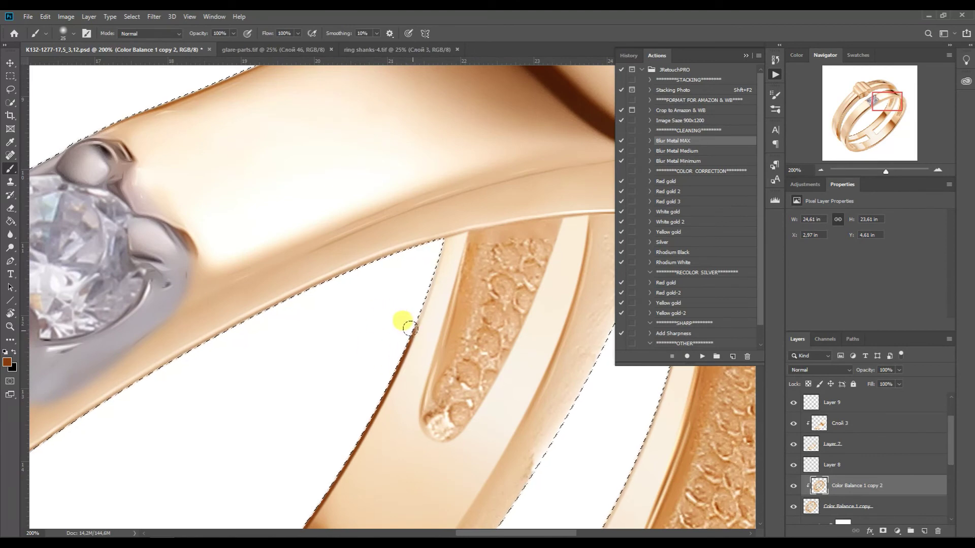
key("bracketleft")
key("bracketleft")
key("bracketleft")
key("bracketleft")
key("bracketleft")
key("bracketleft")
key("bracketleft")
left_click(821, 169)
left_click(821, 169)
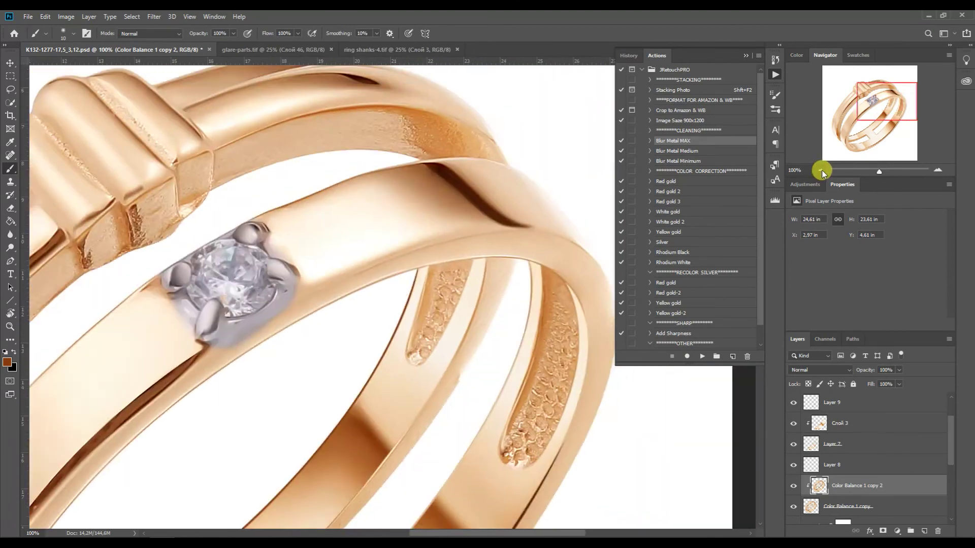
left_click(820, 169)
left_click(821, 170)
key("ctrl+d")
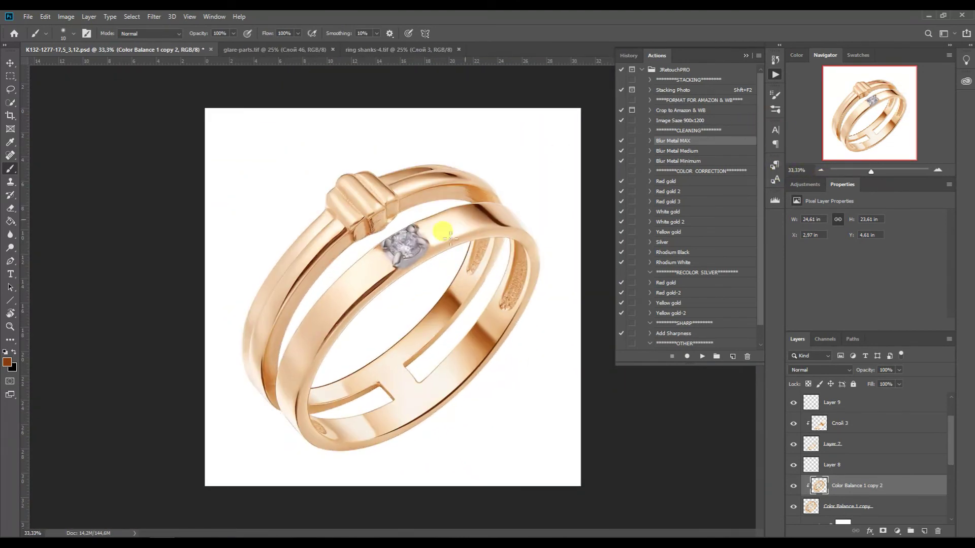
left_click(308, 51)
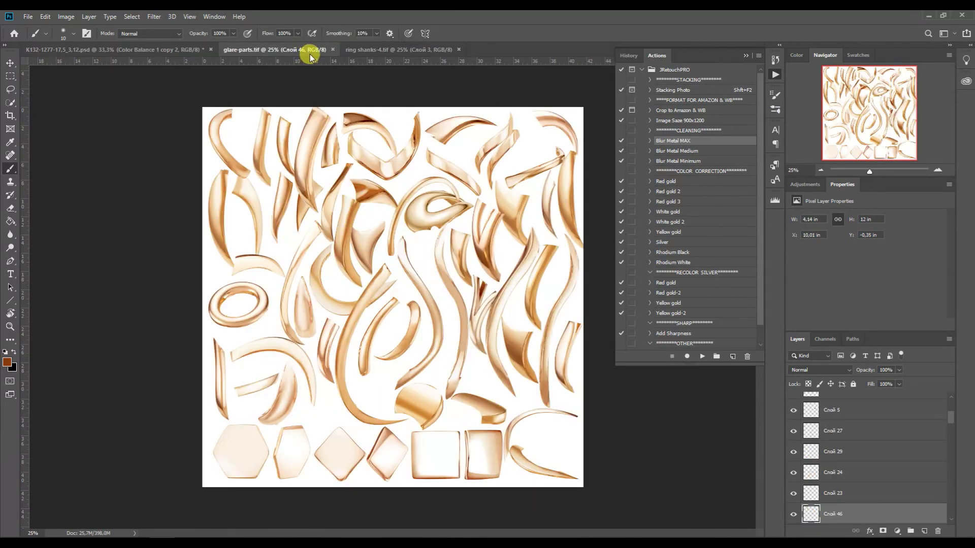
left_click(184, 46)
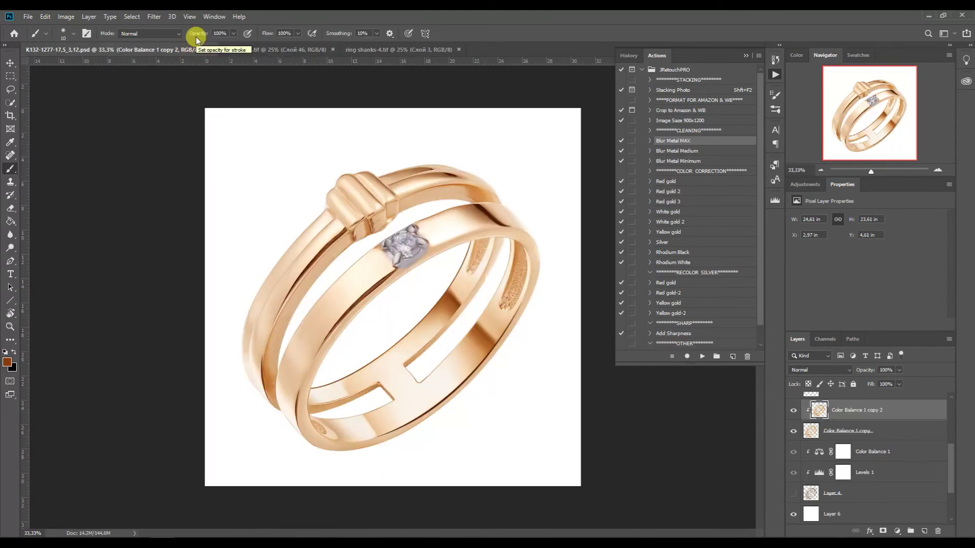
- Run the Silver color correction action on Layer 5 with the diamond's setting and clip its three adjustment layers to it
left_click_drag(951, 461, 951, 415)
left_click(833, 423)
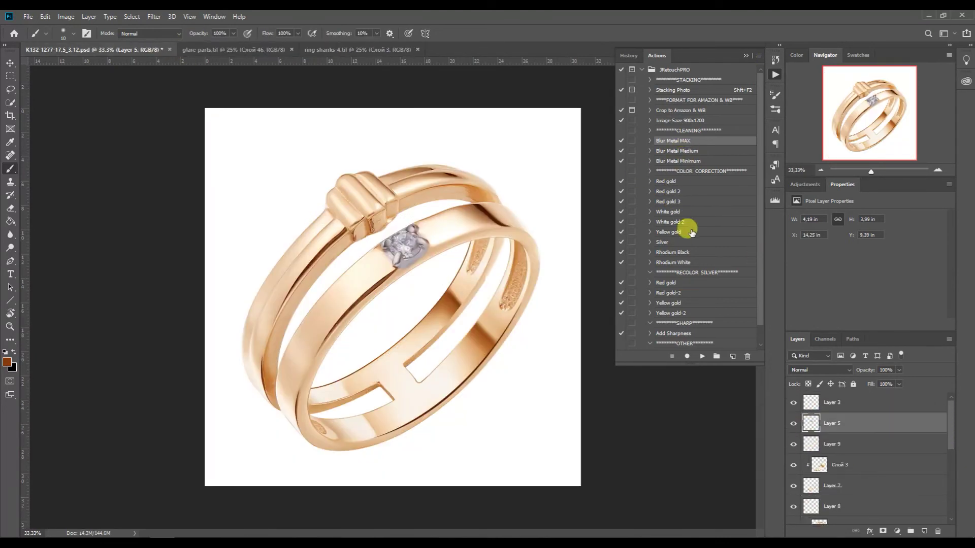
left_click(666, 243)
left_click(702, 356)
left_click(746, 55)
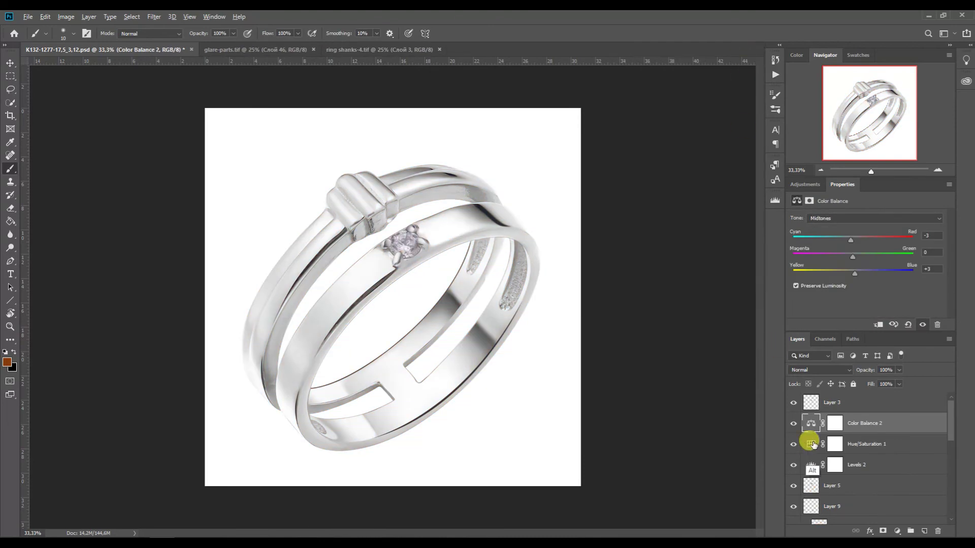
left_click(812, 475, "alt")
left_click(813, 455, "alt")
left_click(812, 433, "alt")
- Increase the setting's contrast in Levels 2 with input levels of 35, 1.36 and 225
left_click(811, 463)
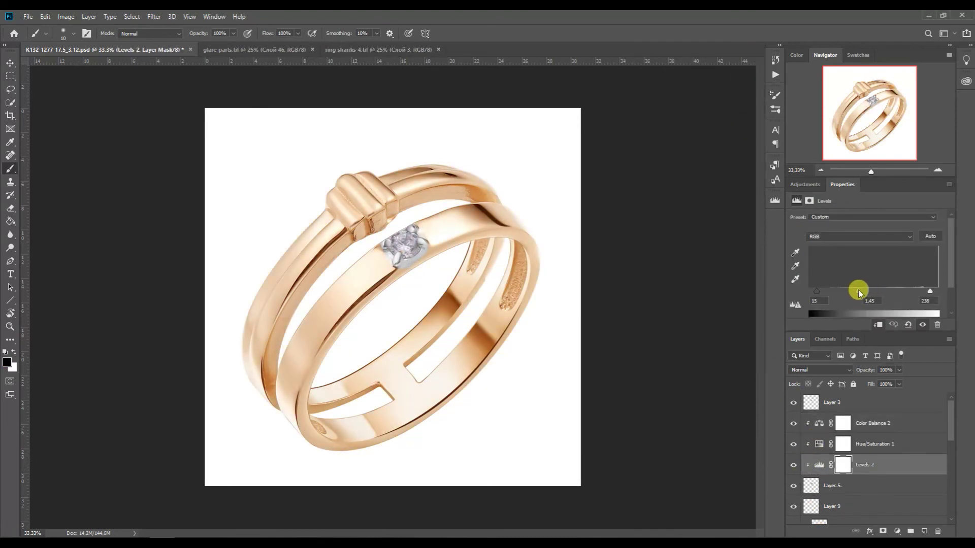
left_click_drag(930, 290, 924, 291)
left_click_drag(829, 290, 826, 290)
left_click(937, 170)
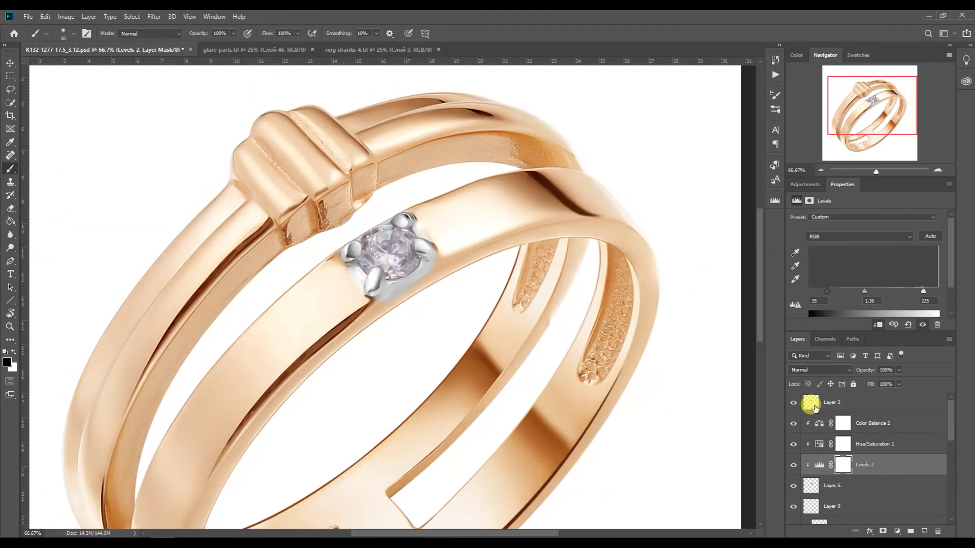
- Add a duplicate and a Levels adjustment above the diamond's Layer 3, clipped to it, with midtones at 0.91 and white input at 230
left_click(812, 404)
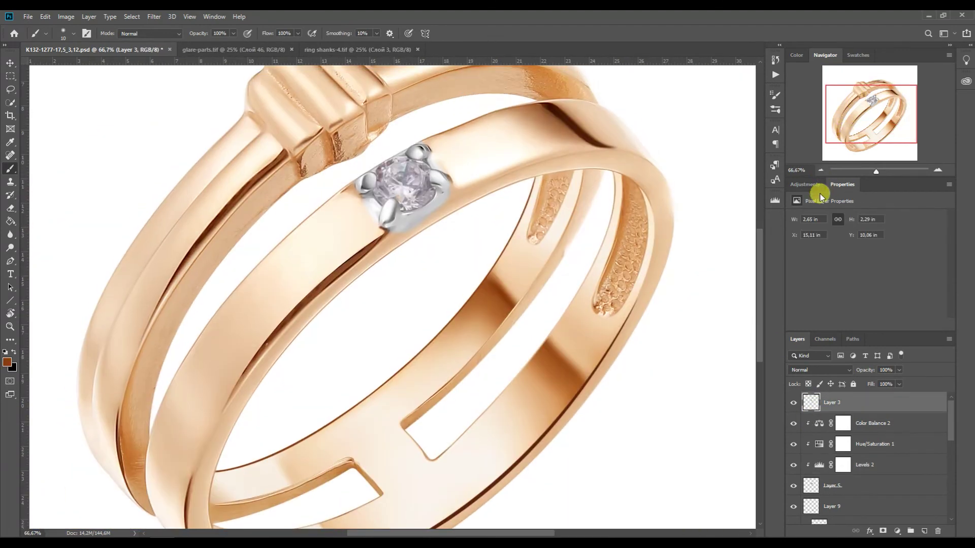
left_click(805, 185)
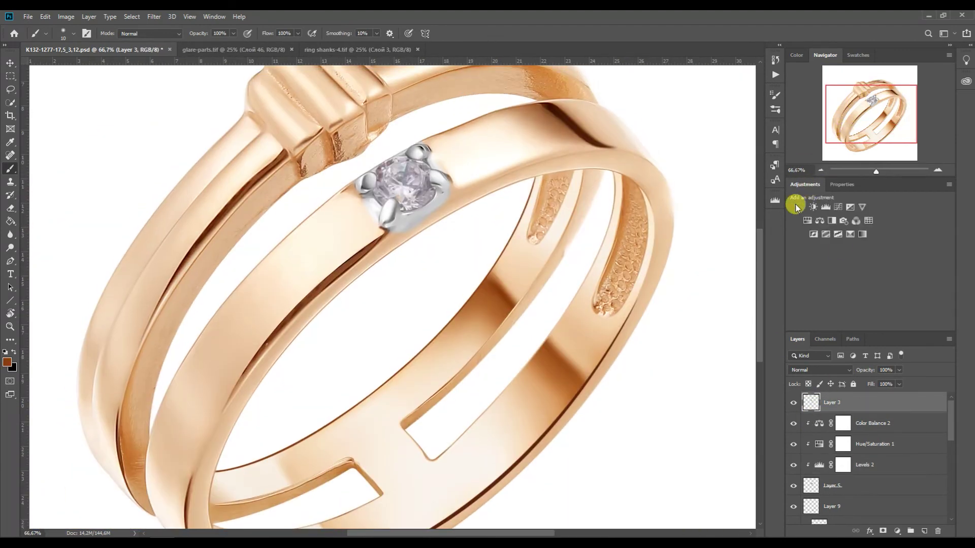
left_click(826, 208)
left_click(811, 423)
key("ctrl+k")
left_click(584, 109)
key("ctrl+j")
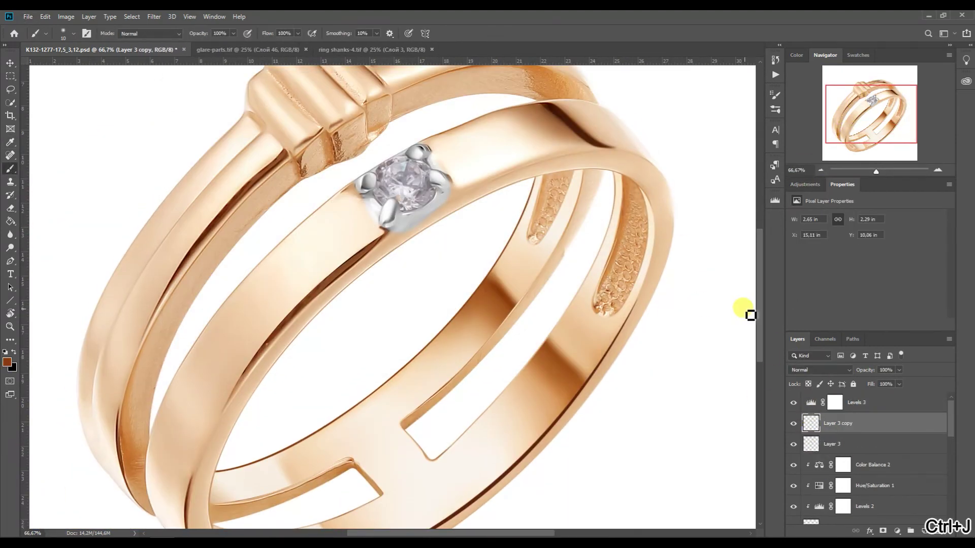
left_click(814, 401)
key("ctrl+alt+g")
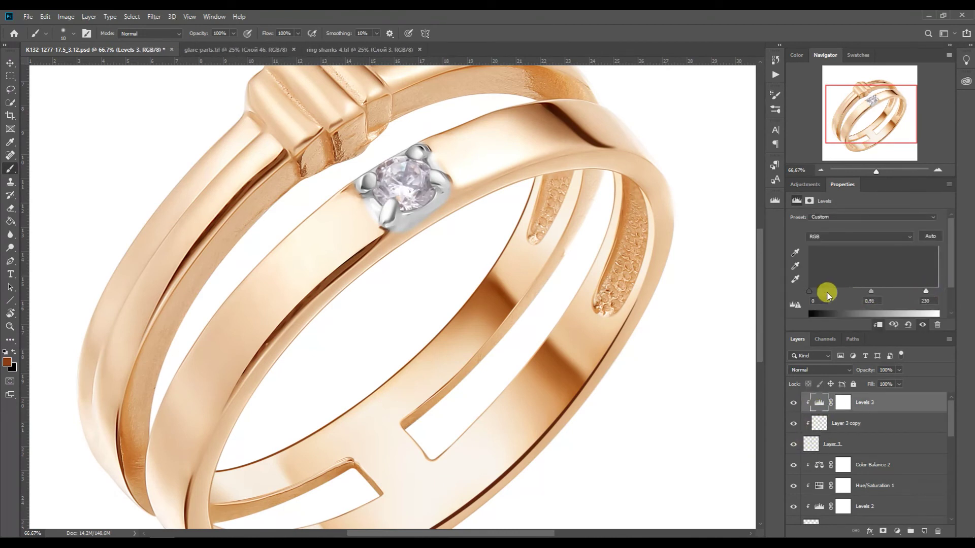
- Add a clipped Color Balance adjustment to the diamond, shifting its midtones toward cyan and toward blue by +19
left_click(805, 184)
left_click(823, 221)
key("ctrl+alt+g")
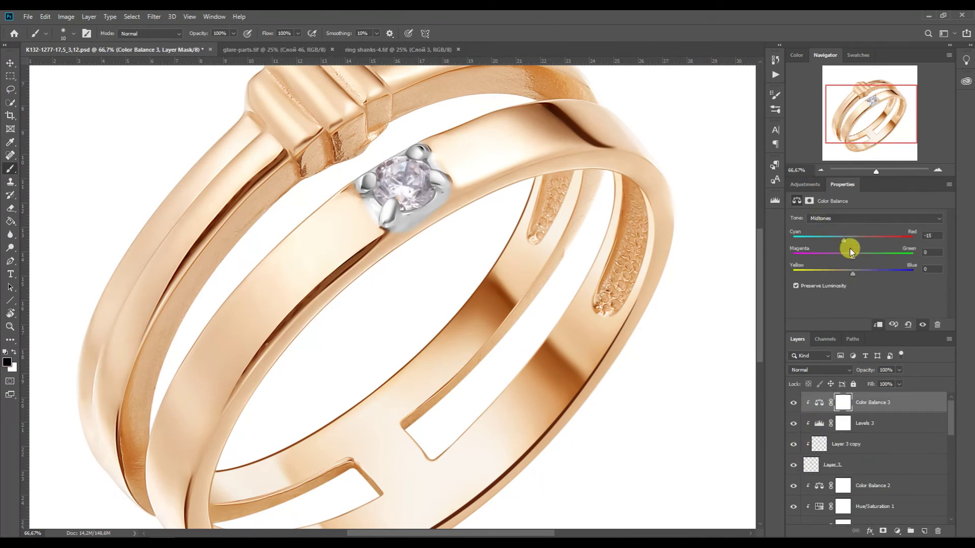
key("ctrl+minus")
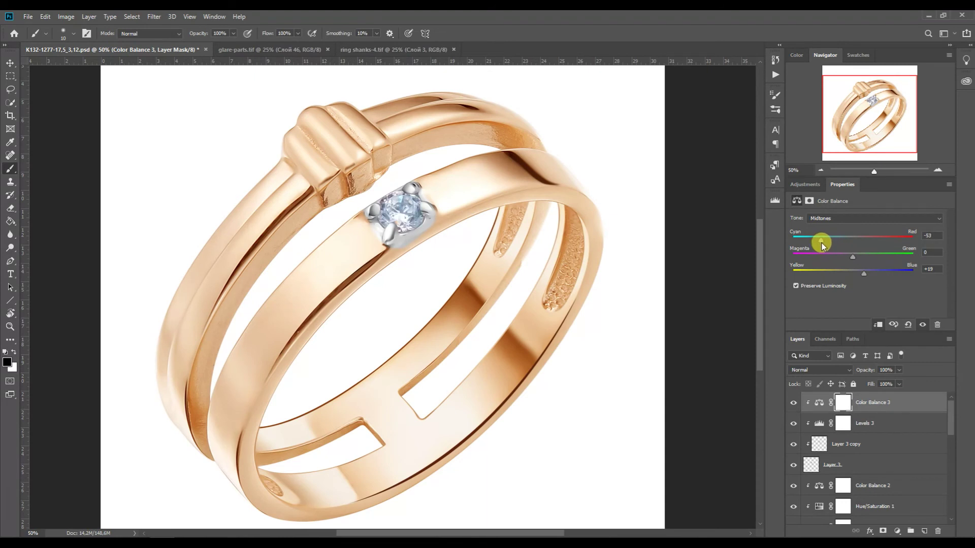
- Strengthen the diamond's contrast in Levels 3 with input levels of 25, 0.79 and 219
left_click(812, 428)
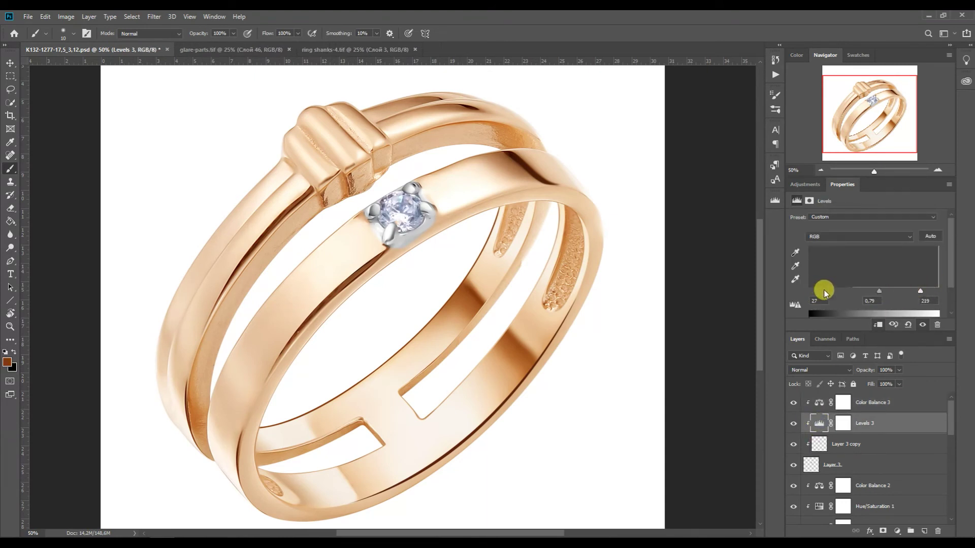
left_click(821, 171)
key("ctrl+plus")
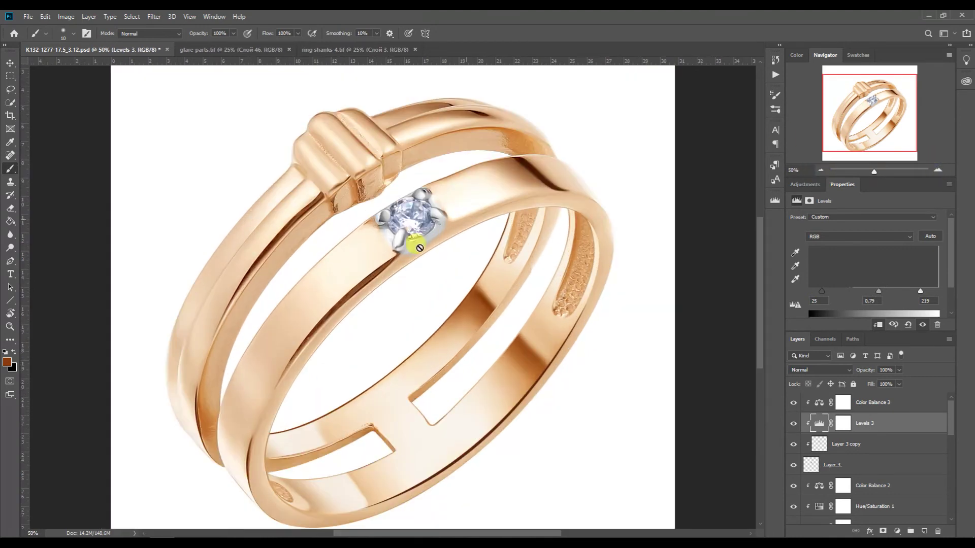
- Select the diamond's Color Balance 3 layer and open the fianit stone collection from the stones > diamond folder in Photoshop
left_click(816, 402)
left_click(86, 503)
double_click(176, 264)
double_click(164, 134)
left_click(448, 91)
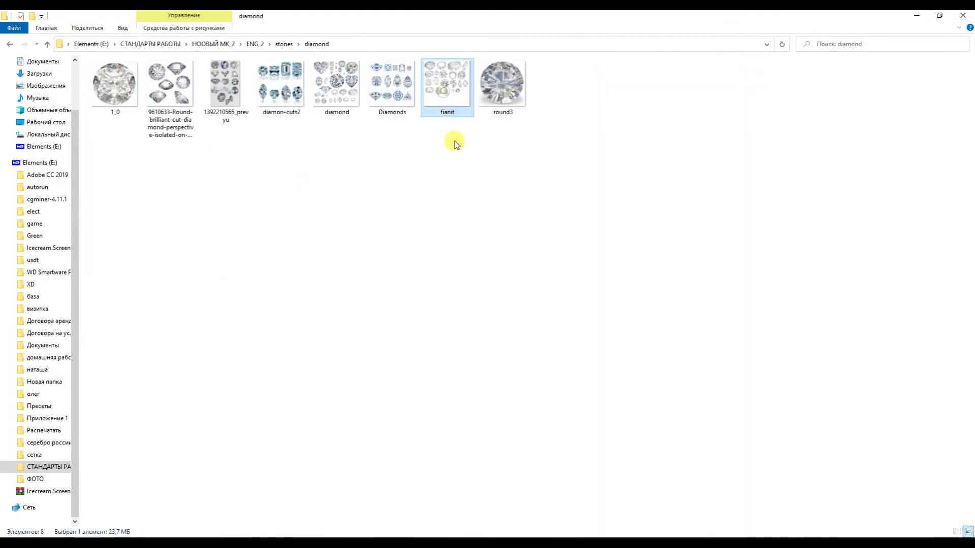
left_click_drag(447, 83, 464, 56)
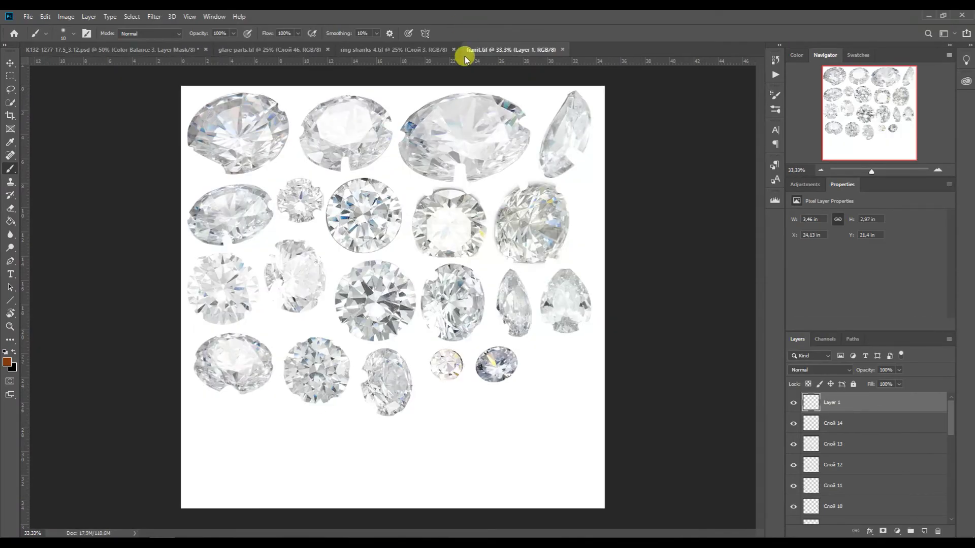
- Copy the small oval stone with the yellow glint onto the ring's diamond and clip it above Color Balance 3
key("v")
left_click_drag(496, 364, 457, 207)
left_click(813, 412, "alt")
- Shrink the pasted stone with Free Transform to fit between the setting's prongs
key("ctrl+t")
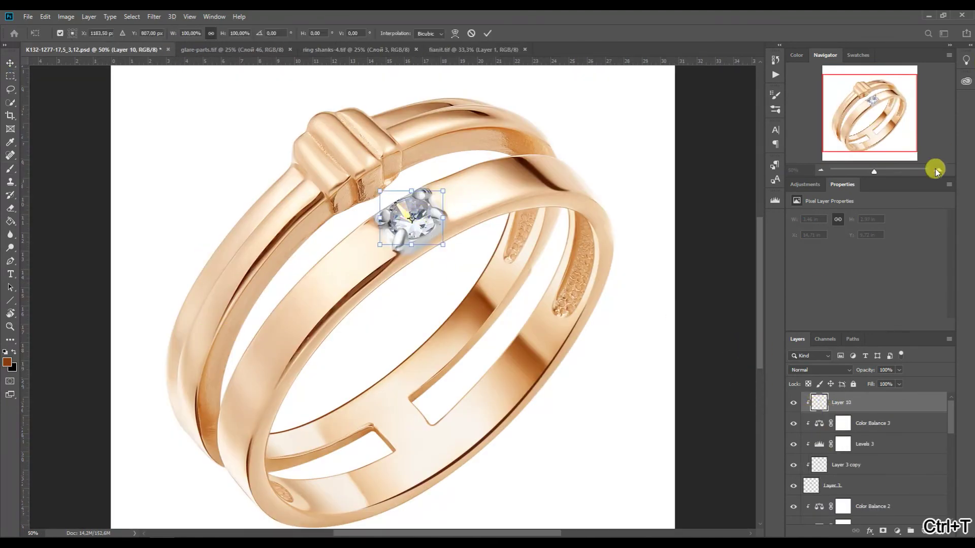
double_click(938, 170)
left_click_drag(518, 308, 518, 295)
left_click_drag(393, 196, 401, 202)
left_click_drag(509, 207, 509, 207)
left_click_drag(398, 246, 404, 250)
key("Return")
- Narrow and skew the pasted stone to match the perspective of the silver setting
key("ctrl+t")
left_click_drag(508, 254, 500, 256)
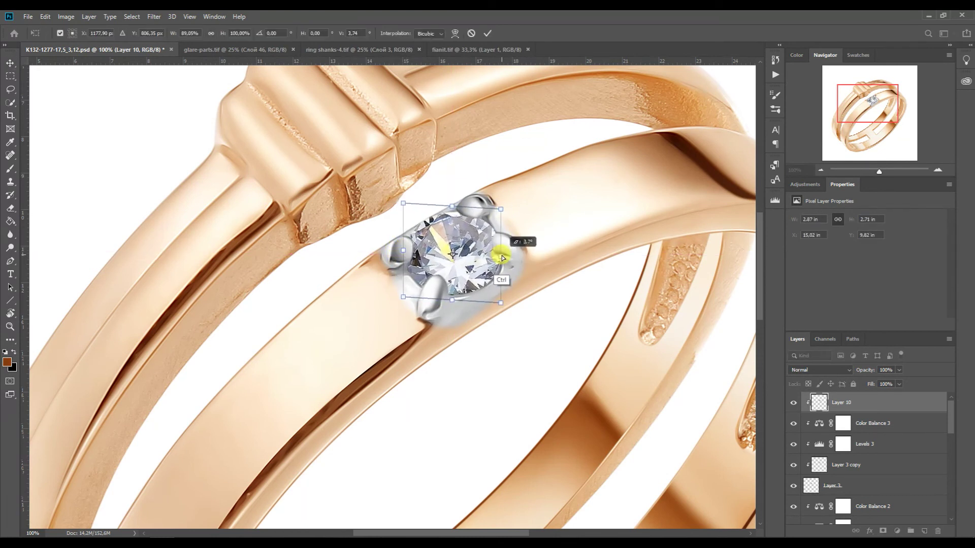
left_click_drag(457, 299, 457, 299)
left_click_drag(502, 257, 504, 258)
left_click_drag(452, 208, 454, 213)
key("Return")
- Group all the ring's retouching layers, merge a duplicate of the group, and clip a second copy to the merged layer
left_click(821, 171)
left_click(821, 171)
left_click(822, 170)
left_click(775, 76)
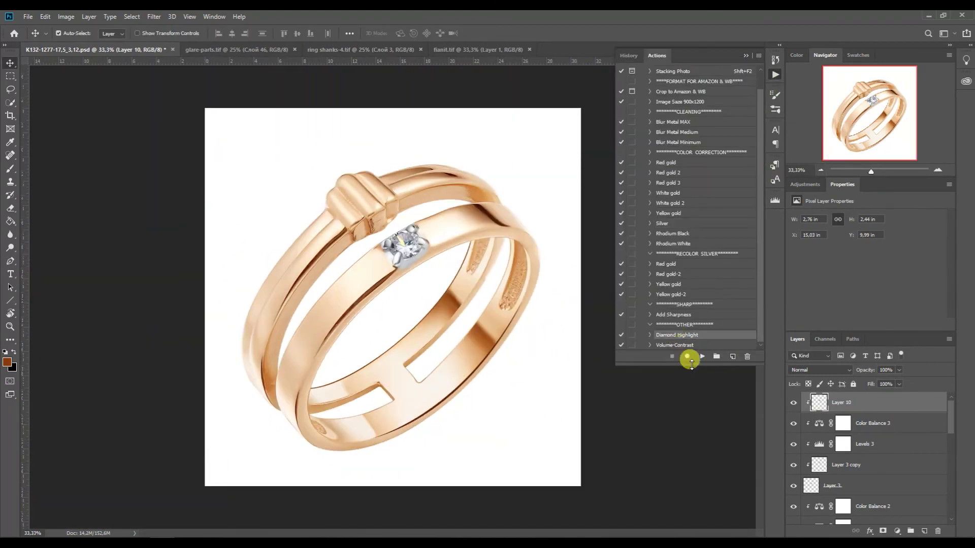
left_click(745, 56)
left_click_drag(951, 419, 956, 498)
left_click(860, 456, "shift")
key("ctrl+g")
key("ctrl+j")
key("ctrl+e")
key("ctrl+j")
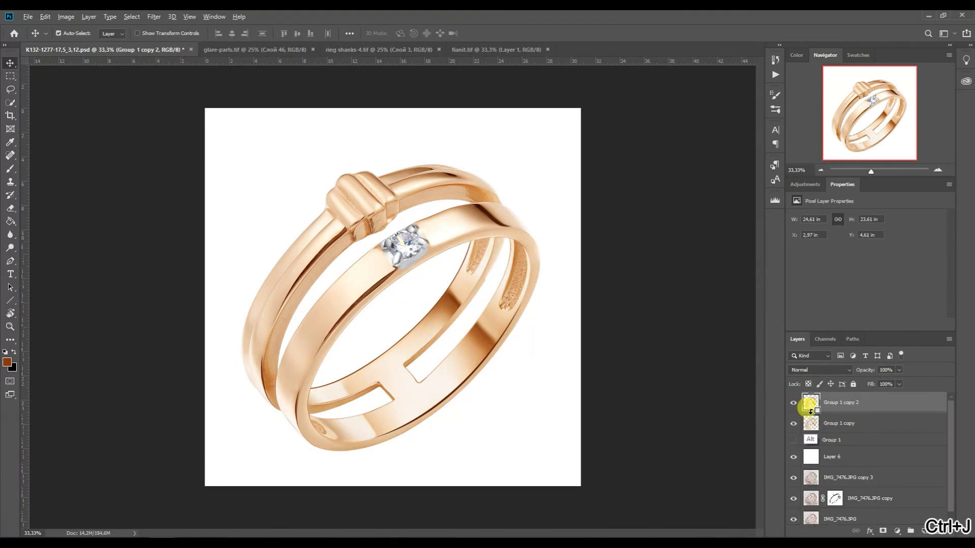
left_click(811, 412, "alt")
- Run the Add Sharpness action on the clipped ring copy, Group 1 copy 2
left_click(776, 75)
left_click_drag(760, 109, 762, 124)
left_click(673, 315)
left_click(700, 357)
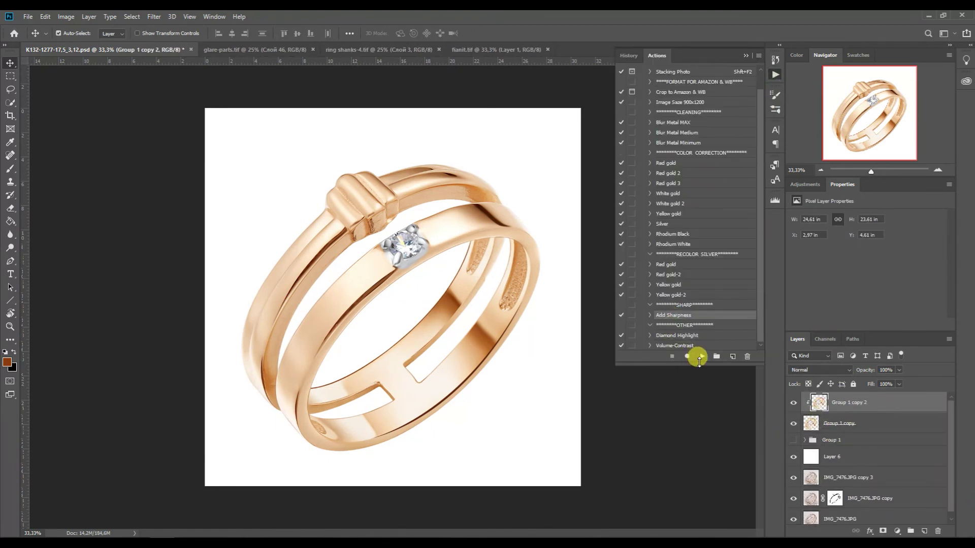
left_click(746, 56)
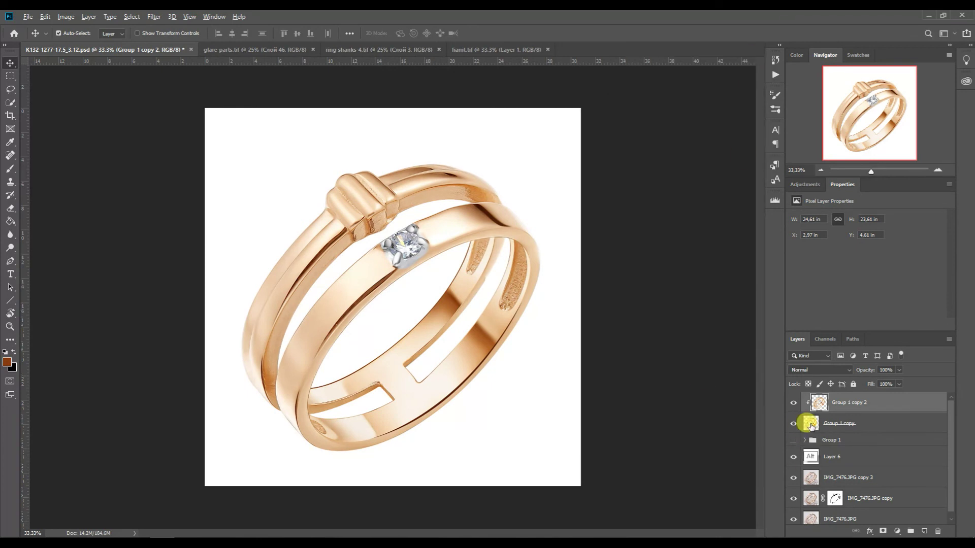
- Enlarge the canvas around the ring with the Crop tool and fill the added background margin with white
key("ctrl+minus")
left_click(10, 116)
left_click_drag(533, 439, 552, 460)
key("Return")
left_click(495, 182, "ctrl")
left_click(10, 222)
left_click(313, 149)
- Run an action from the OTHER set on the top ring copy to add a Channel Mixer adjustment, and clip it to the ring
left_click(10, 64)
left_click(819, 408)
left_click(806, 186)
left_click(773, 79)
left_click(681, 330)
left_click(692, 352)
left_click(745, 59)
left_click(820, 421, "alt")
- Preview the Channel Mixer adjustment on and off and merge it with the ring copies into one layer
left_click(793, 403)
left_click(793, 404)
left_click(821, 452, "shift")
key("ctrl+e")
- Compare the finished ring with the original photo by toggling layer visibility at different magnifications
left_click(793, 419)
left_click(794, 403)
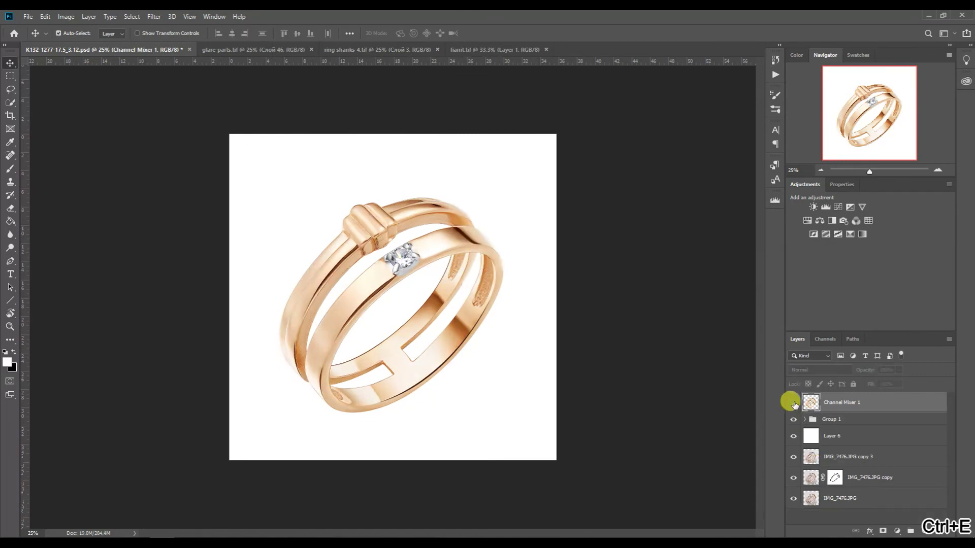
left_click(793, 403)
left_click(794, 403)
left_click_drag(794, 420, 796, 437)
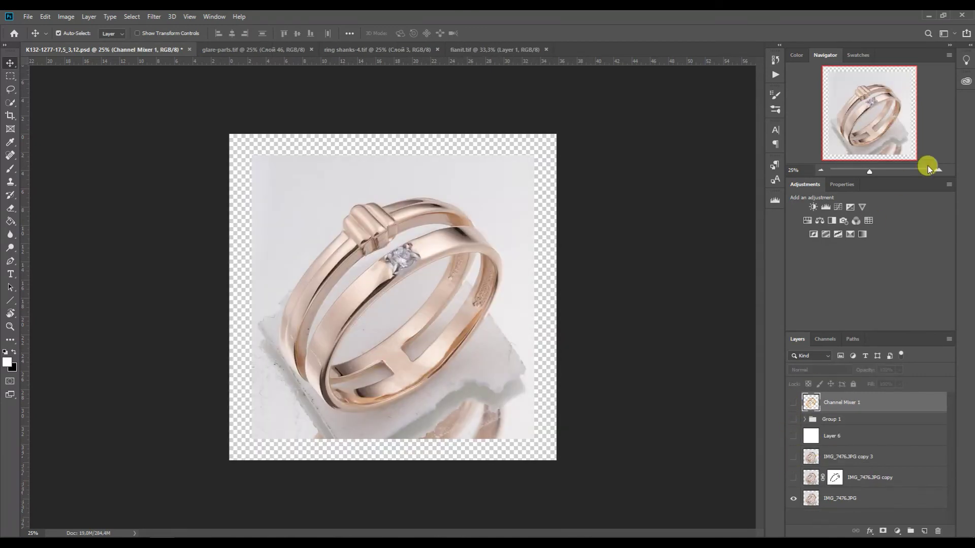
key("ctrl+plus")
key("ctrl+plus")
left_click(794, 403)
left_click(821, 171)
left_click(821, 171)
left_click(821, 171)
left_click(938, 170)
left_click(794, 403)
left_click(793, 402)
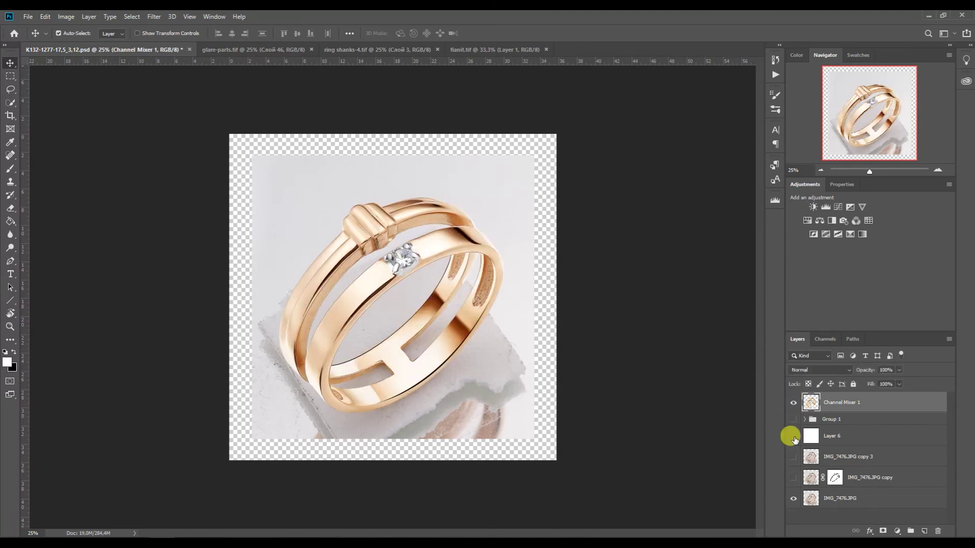
- Show and select the white Layer 6, open shadow.tif, and copy its shadow above the white background in the ring document
left_click(794, 436)
left_click(812, 438)
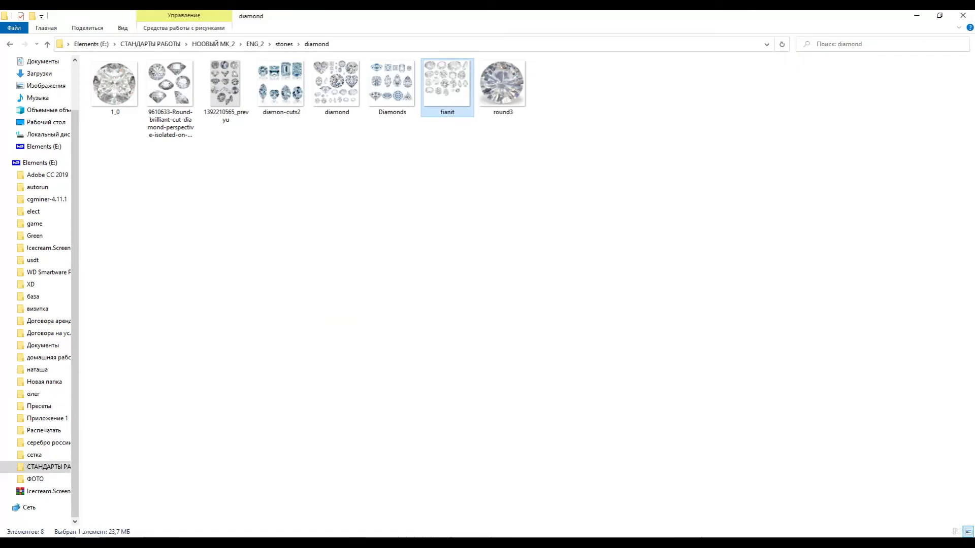
left_click(10, 44)
left_click(255, 44)
left_click(745, 142)
double_click(745, 143)
left_click_drag(109, 80, 559, 51)
left_click_drag(413, 211, 468, 387)
- Place a vertical and a horizontal guide through the canvas centre and move the ring to centre it on them
left_click_drag(26, 164, 392, 164)
left_click_drag(447, 62, 468, 296)
left_click(458, 249)
left_click_drag(459, 249, 446, 224)
- Position the pasted shadow beneath the ring's lower edge and resize it with Free Transform
left_click_drag(479, 384, 448, 389)
key("ctrl+t")
left_click_drag(500, 425, 538, 447)
left_click_drag(429, 378, 439, 389)
key("Return")
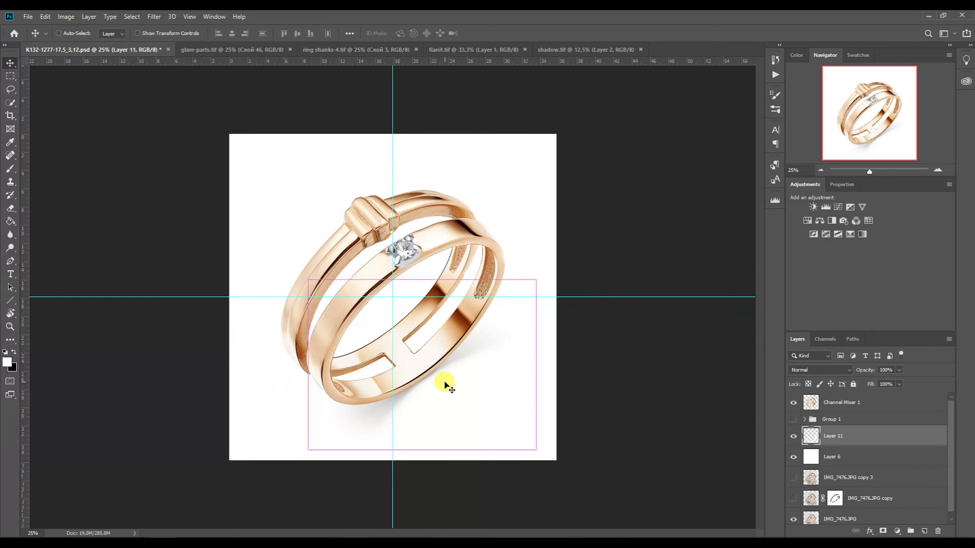
- Duplicate the shadow layer and move the copy up and to the right along the ring's lower band
key("ctrl+j")
key("ctrl+t")
left_click_drag(436, 389, 460, 366)
key("Return")
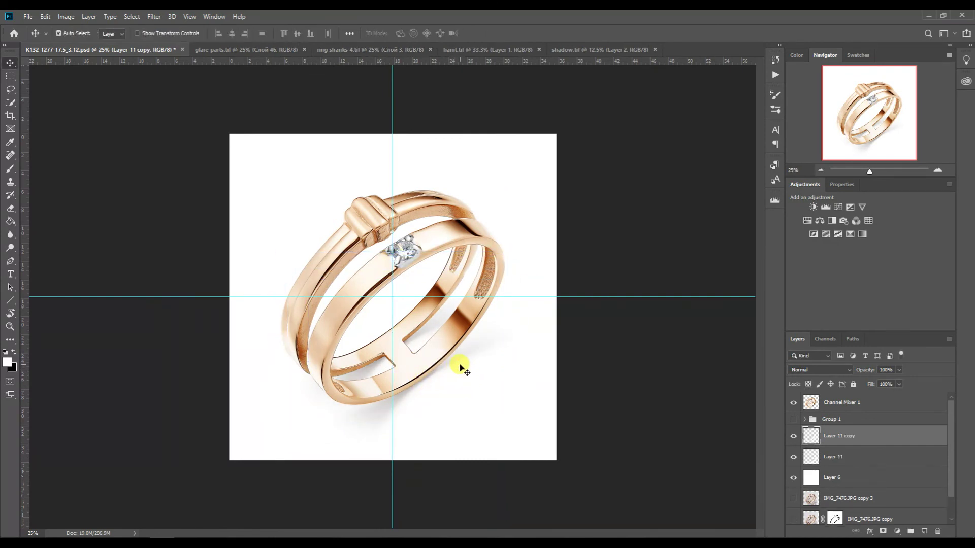